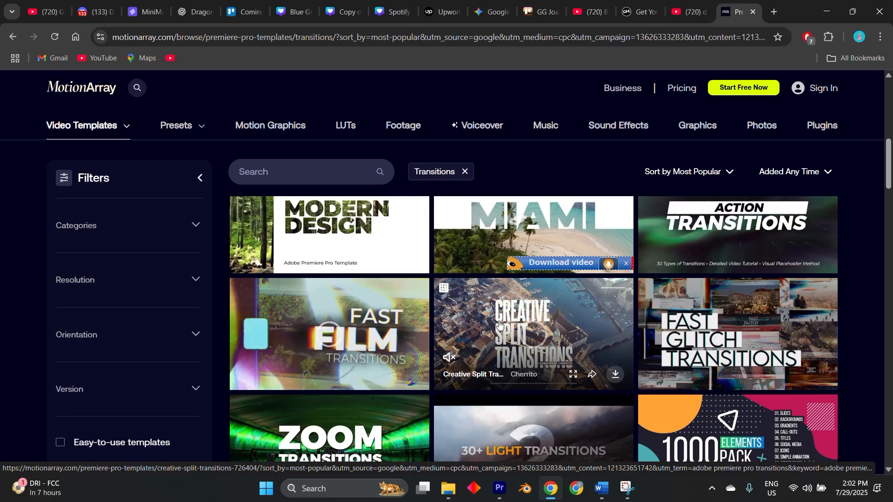
# Find the Fast Film Transitions template among the most popular transitions, open it and watch its preview muted in full screen.
pyautogui.scroll(-4, 493, 325)
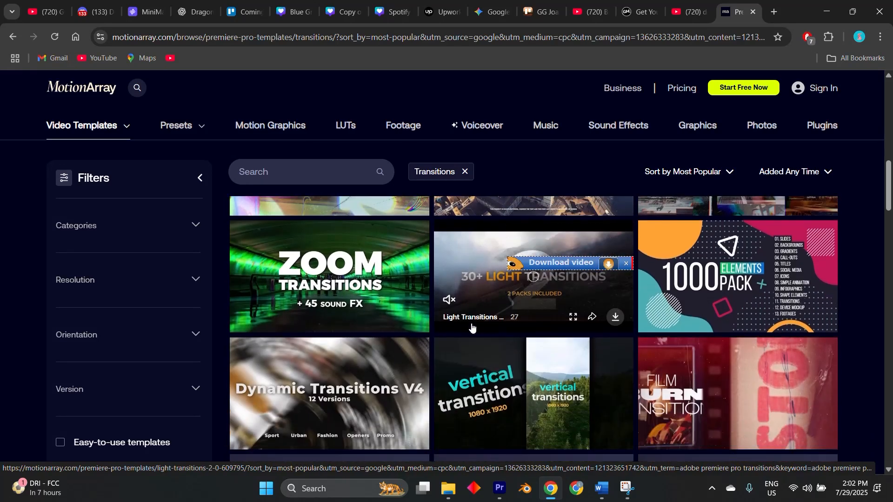
pyautogui.scroll(-1, 472, 328)
pyautogui.scroll(-2, 471, 328)
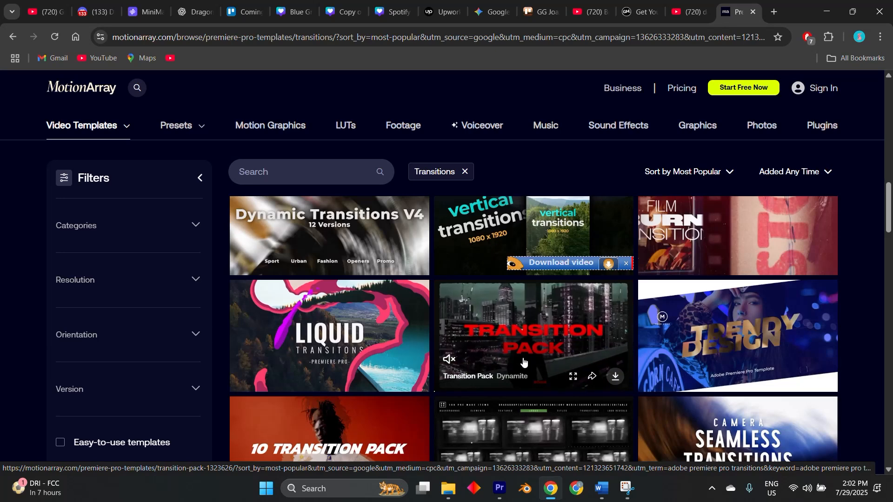
pyautogui.scroll(2, 311, 343)
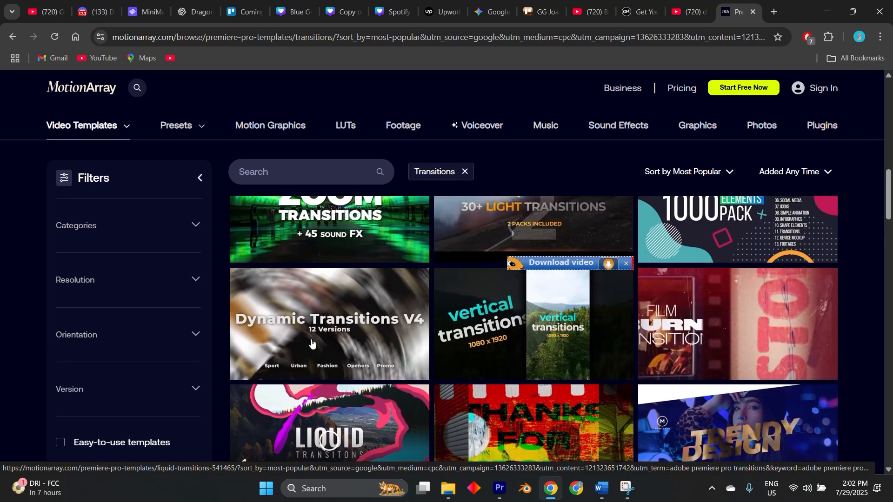
pyautogui.scroll(2, 418, 344)
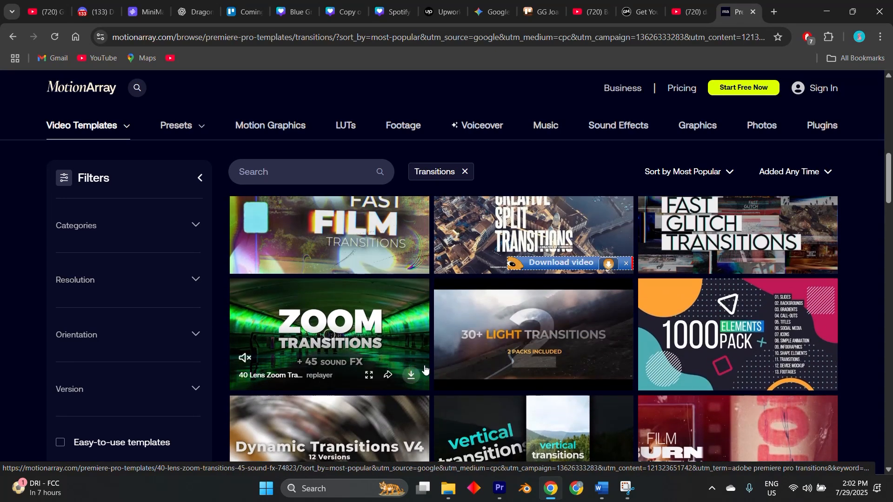
pyautogui.scroll(2, 428, 373)
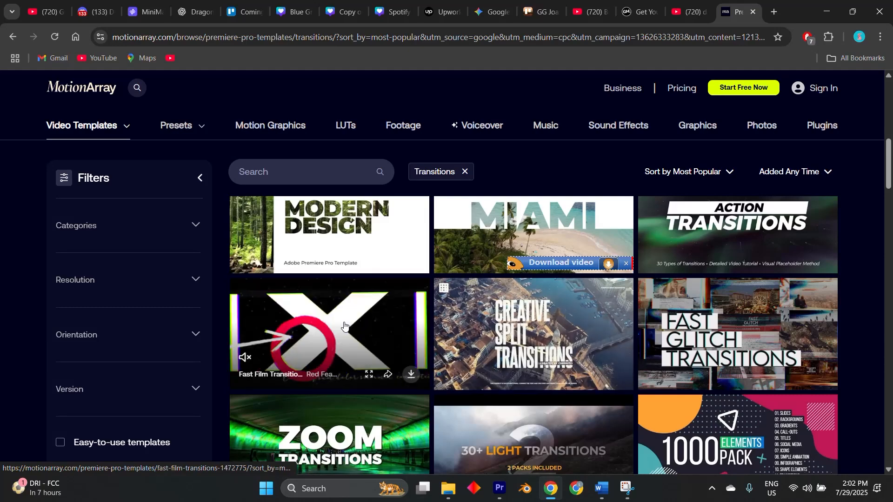
pyautogui.click(425, 372)
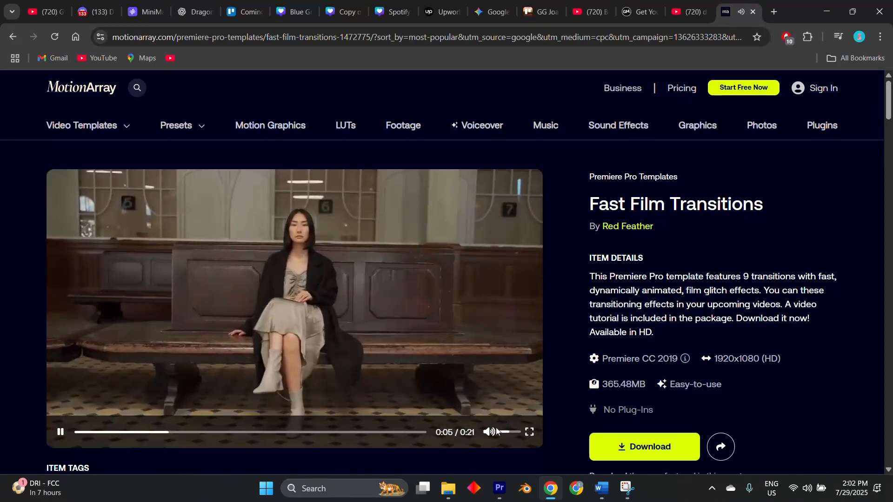
pyautogui.click(494, 431)
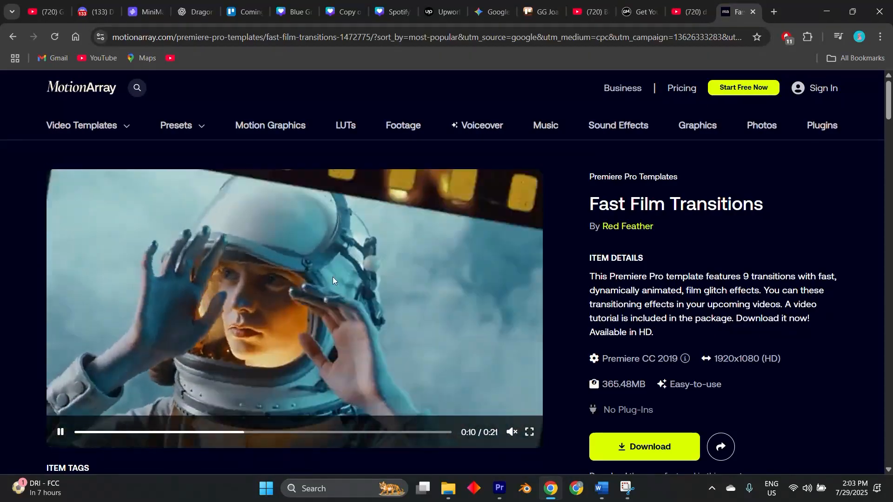
pyautogui.click(530, 431)
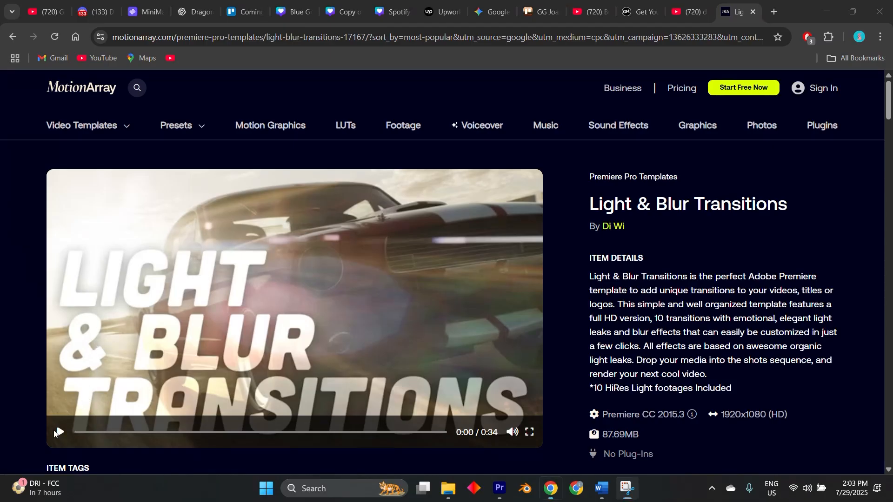
# Play the Light & Blur Transitions preview muted and open the Film Grit Transitions template from the transitions list.
pyautogui.click(59, 432)
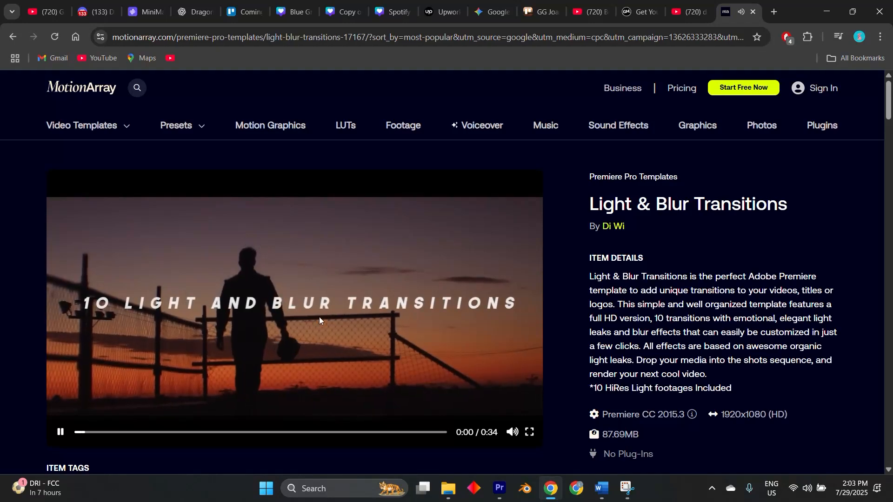
pyautogui.click(488, 432)
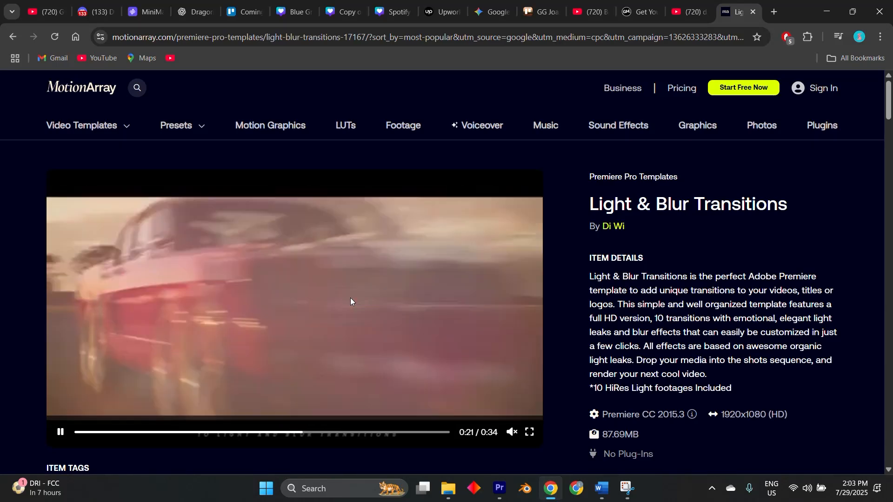
pyautogui.click(12, 37)
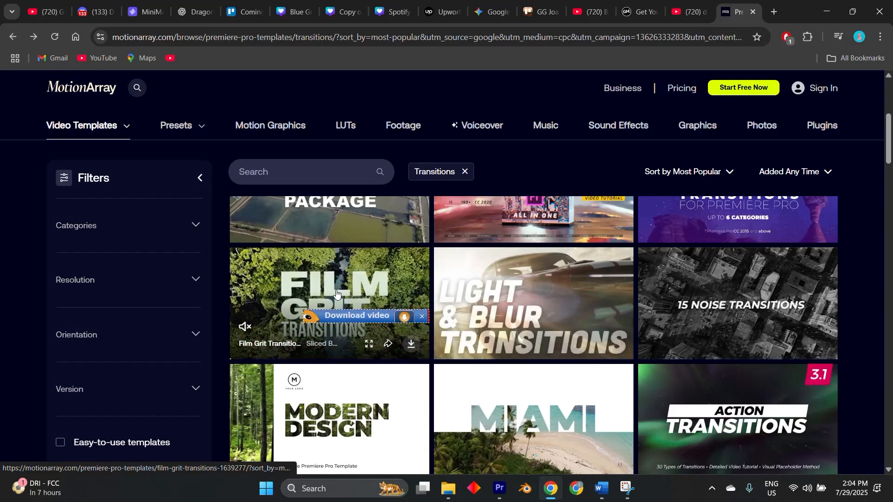
pyautogui.click(336, 292)
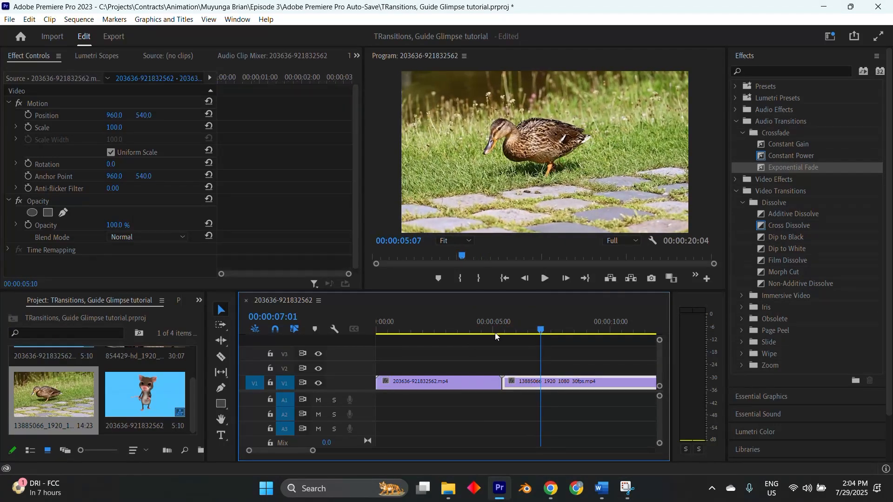
# Play back the plain cut between the mouse clip and the duck clip on track V1 several times.
pyautogui.click(489, 331)
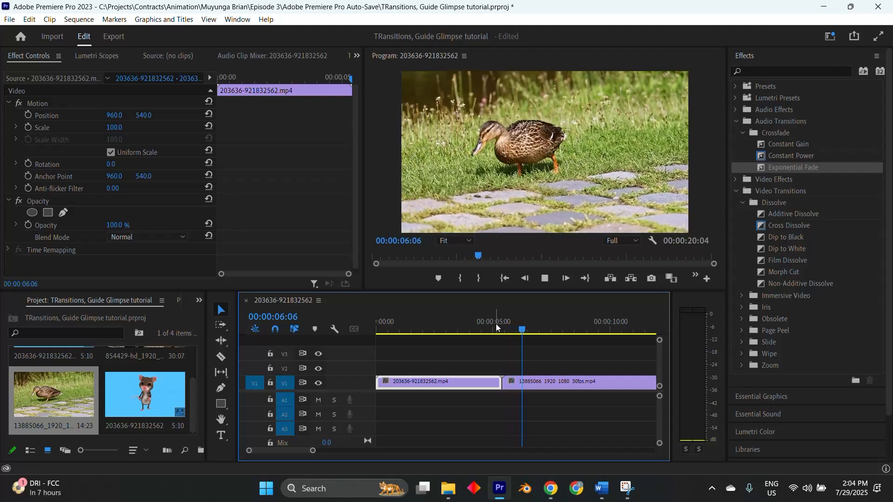
pyautogui.press('space')
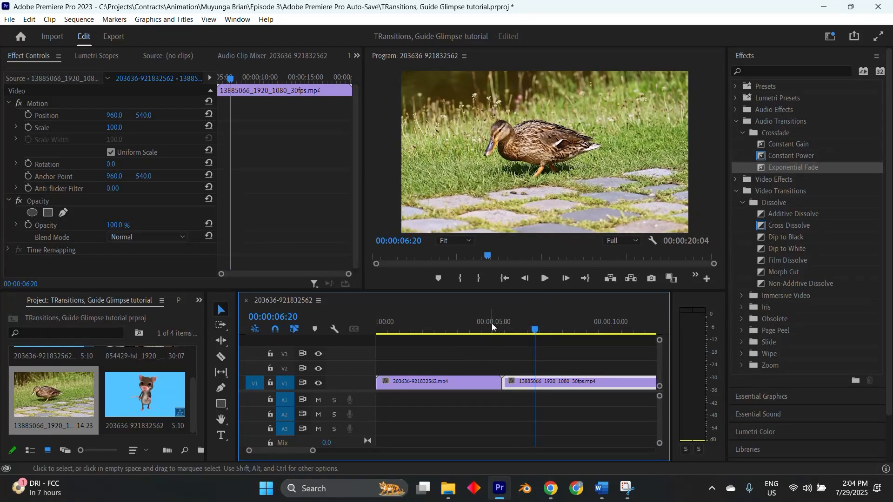
pyautogui.click(492, 326)
pyautogui.press('space')
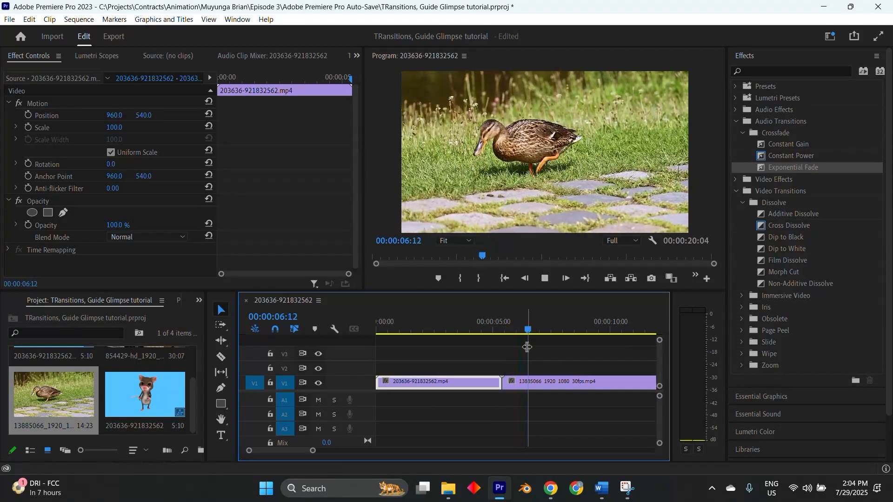
pyautogui.click(484, 329)
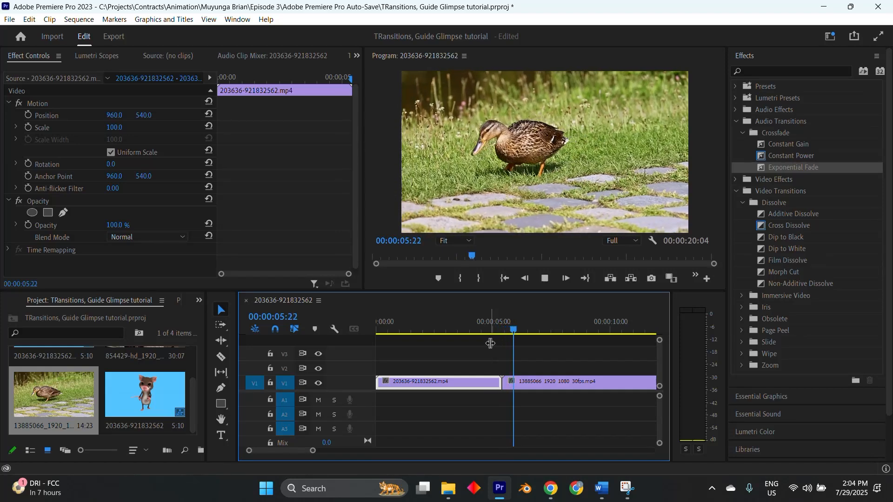
pyautogui.press('space')
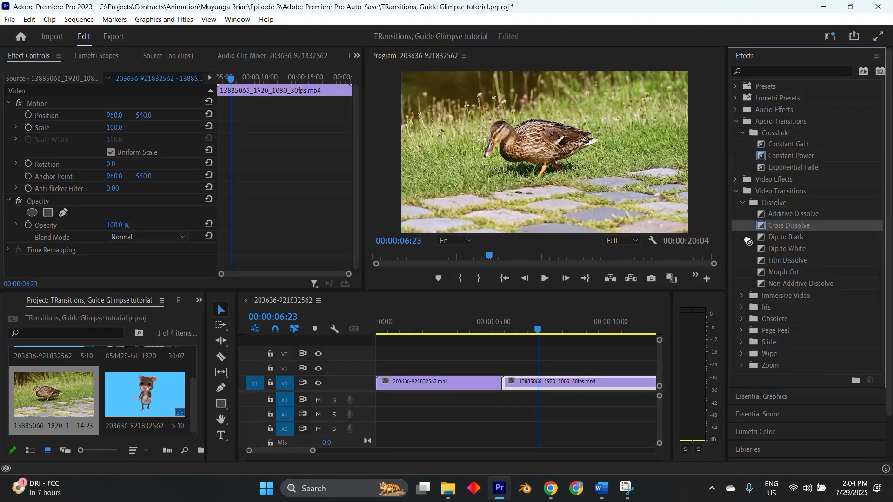
# Apply the Cross Dissolve transition to the cut between the mouse and duck clips and play it back.
pyautogui.moveTo(498, 360); pyautogui.dragTo(500, 363)
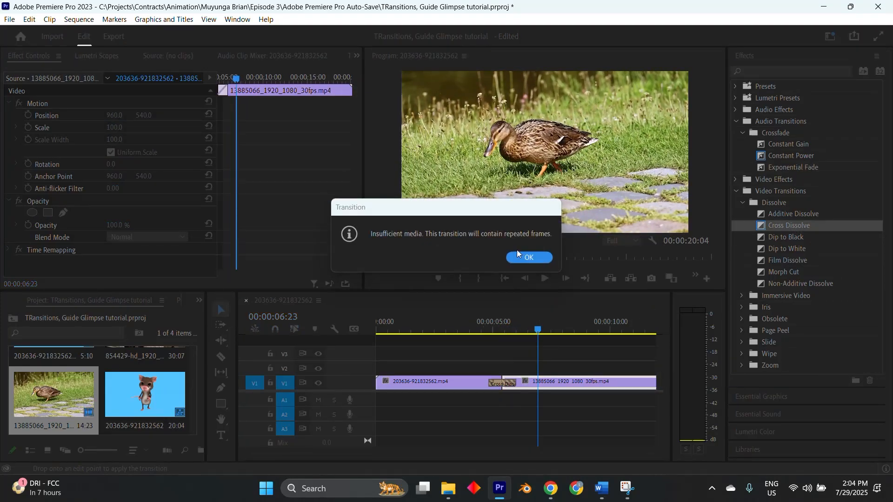
pyautogui.click(523, 263)
pyautogui.click(476, 325)
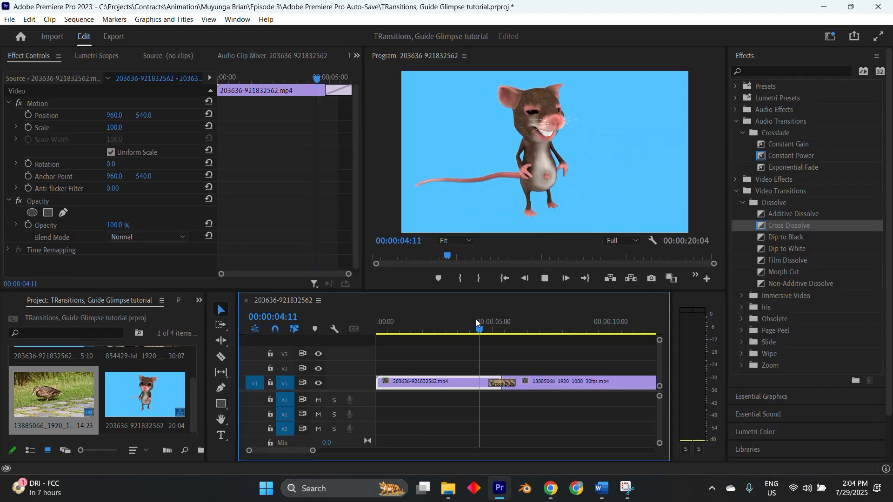
pyautogui.click(475, 330)
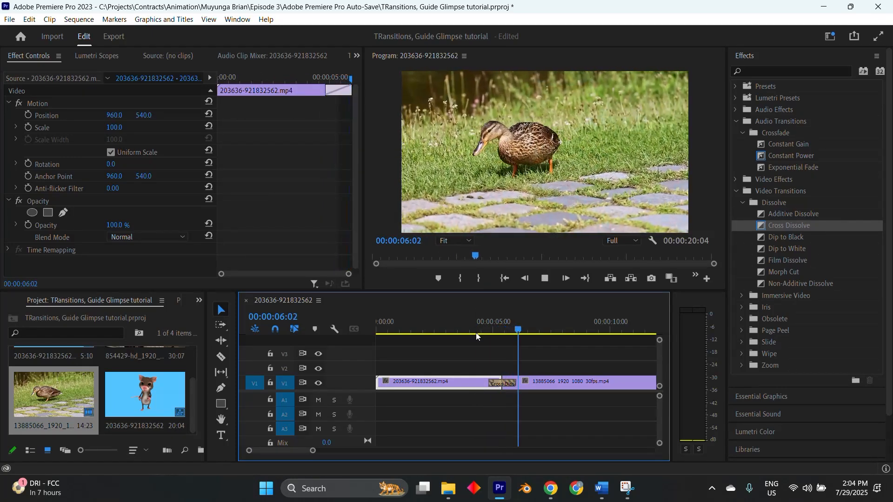
pyautogui.click(475, 331)
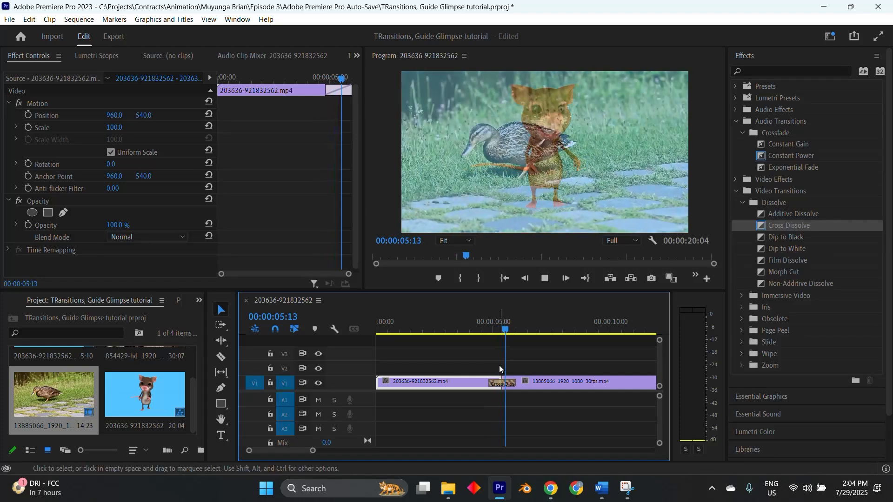
pyautogui.press('space')
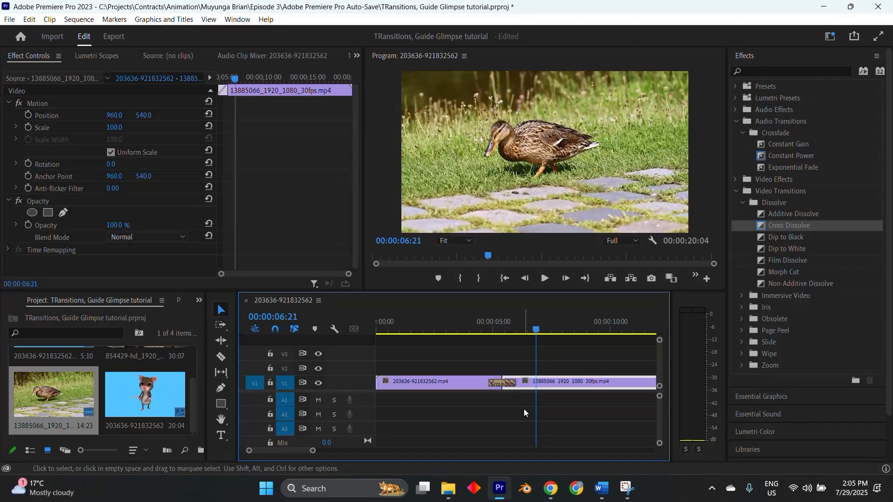
# Delete the Cross Dissolve from the cut between the mouse and duck clips.
pyautogui.click(506, 384)
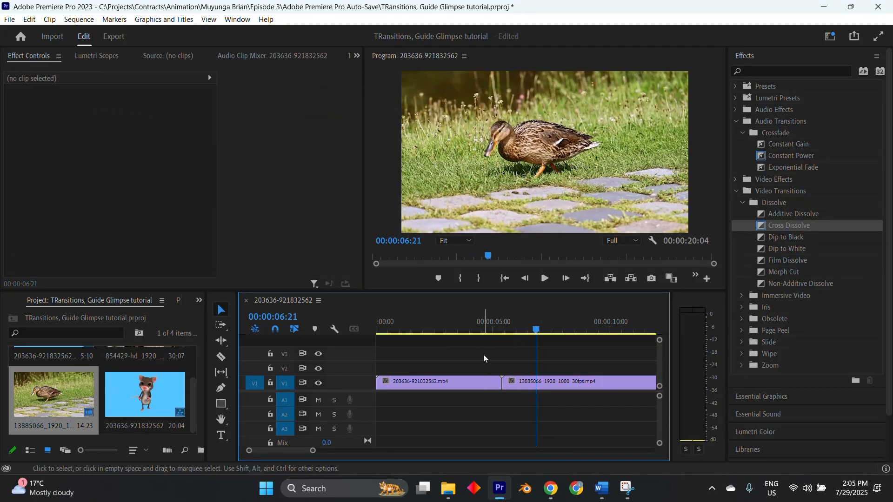
pyautogui.moveTo(537, 330)
pyautogui.mouseDown()
pyautogui.moveTo(483, 334)
pyautogui.moveTo(536, 348)
pyautogui.mouseUp()
pyautogui.scroll(-5, 500, 348)
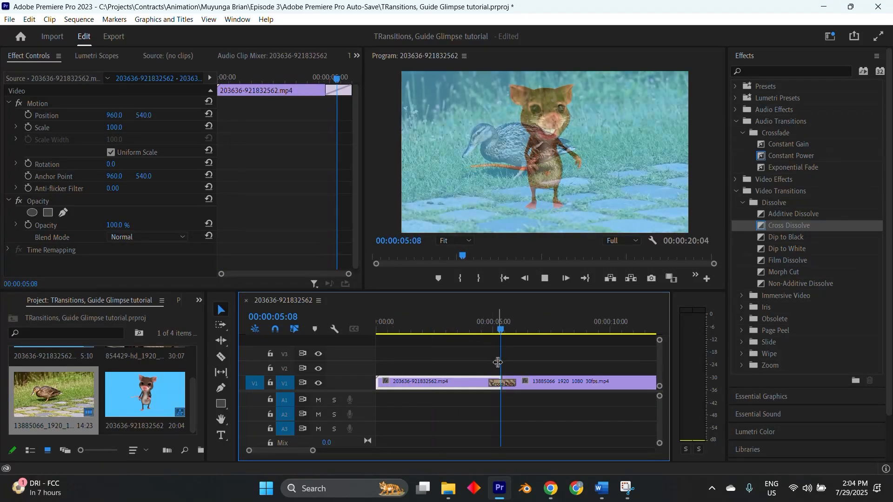
# Stop the playback after the dissolve and remove the transition from the edit point on track V1.
pyautogui.press('space')
pyautogui.click(511, 386)
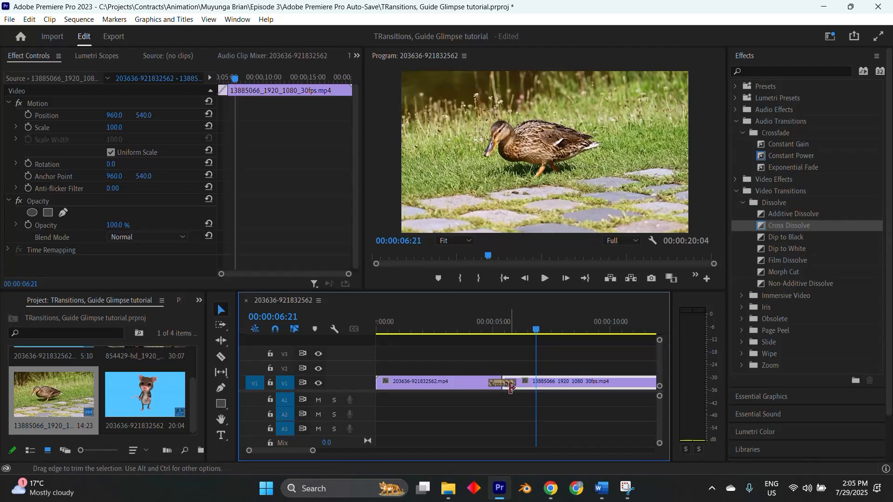
pyautogui.click(507, 388)
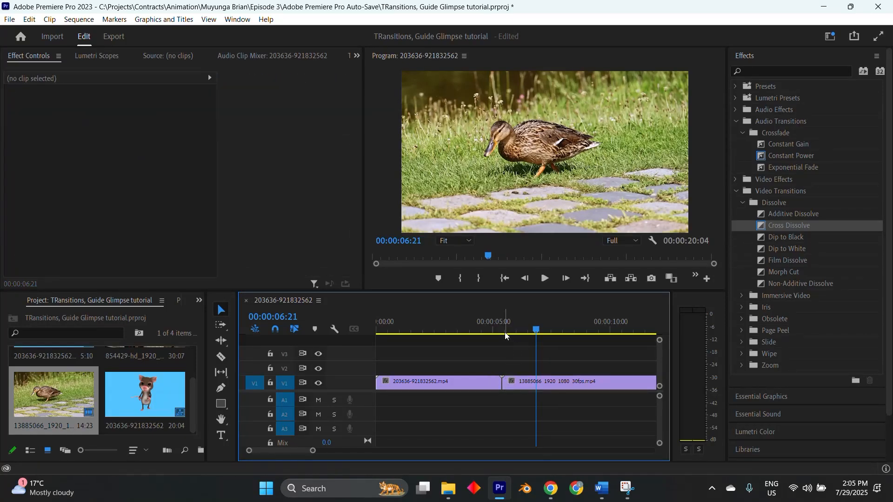
pyautogui.moveTo(534, 335)
pyautogui.mouseDown()
pyautogui.moveTo(483, 335)
pyautogui.moveTo(537, 345)
pyautogui.mouseUp()
pyautogui.scroll(-3, 493, 356)
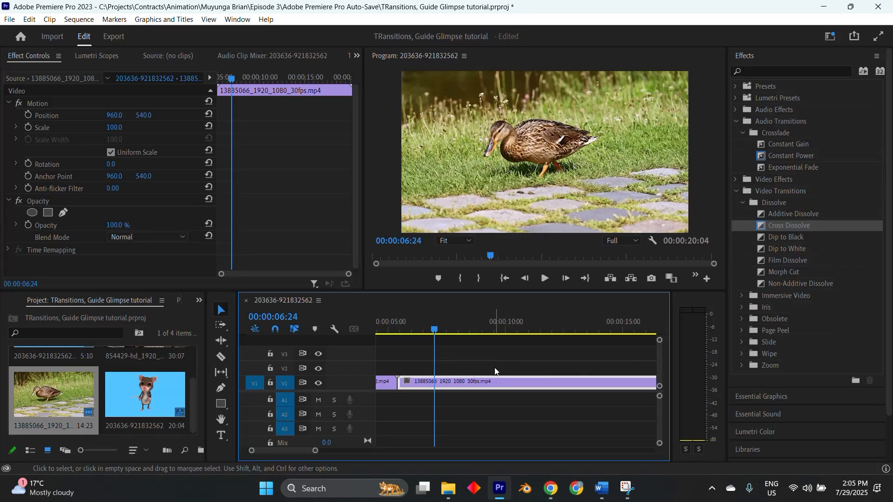
# Switch to Motion Array in Chrome, open the Minimal Transitions + Text template and play its preview muted.
pyautogui.click(544, 493)
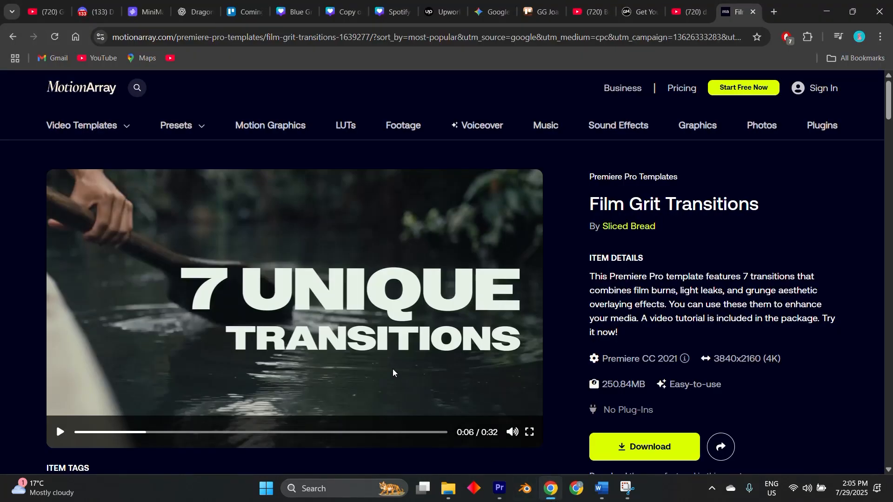
pyautogui.click(13, 37)
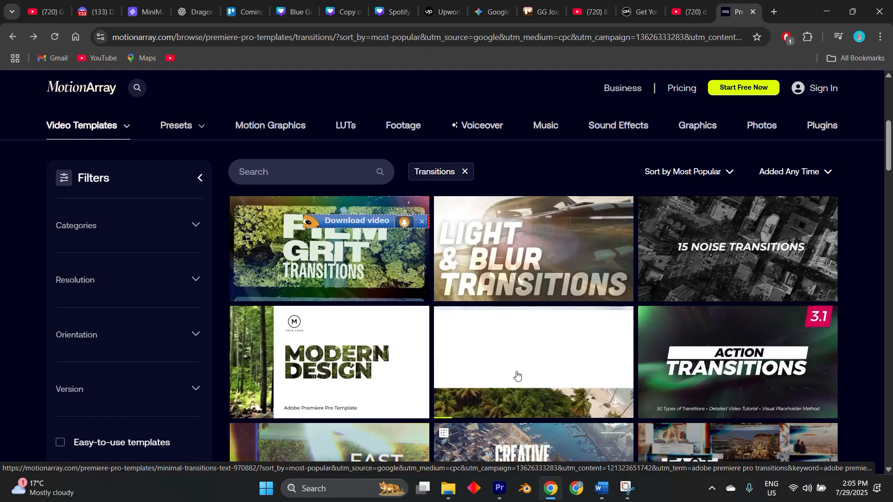
pyautogui.click(516, 374)
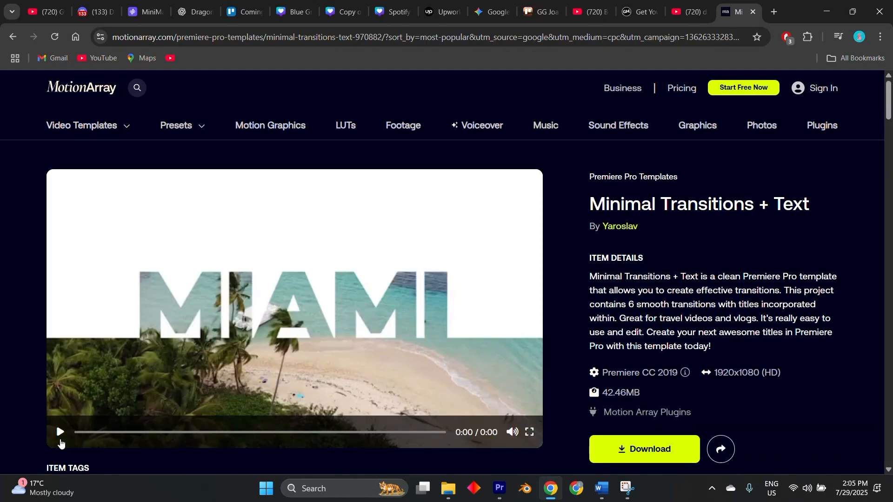
pyautogui.click(59, 431)
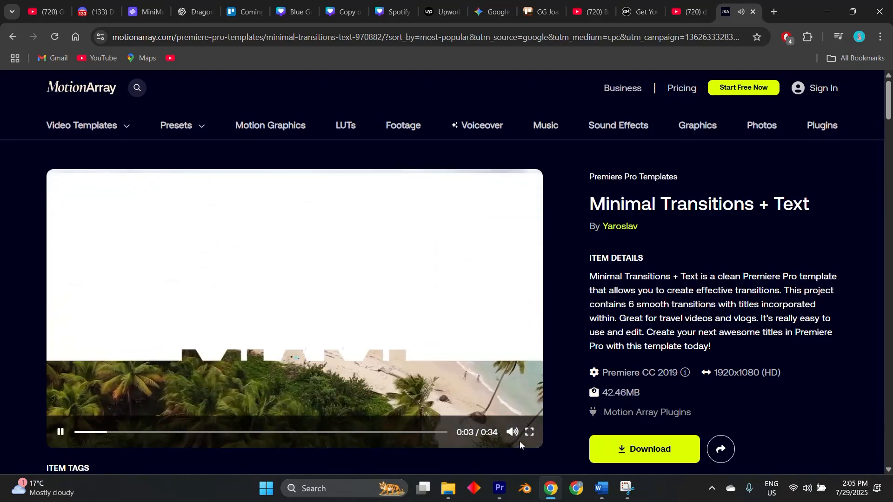
pyautogui.click(490, 433)
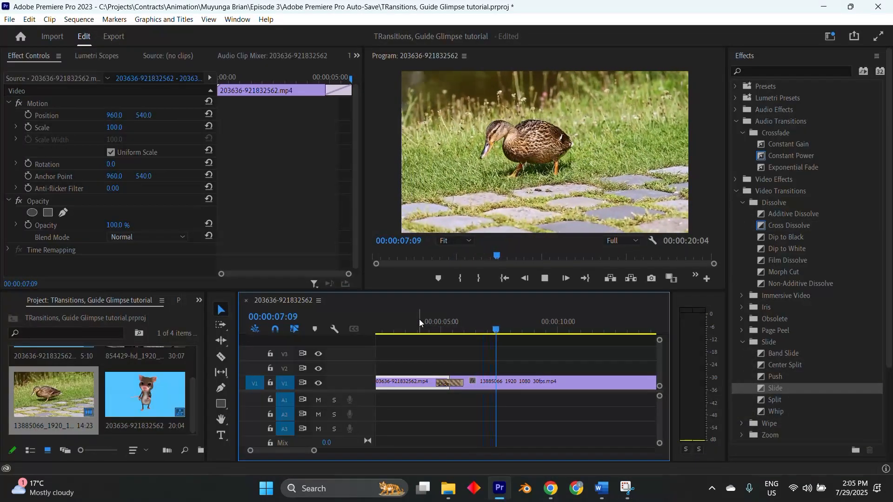
# Play back the Slide transition between the mouse and duck clips in Premiere Pro.
pyautogui.click(415, 318)
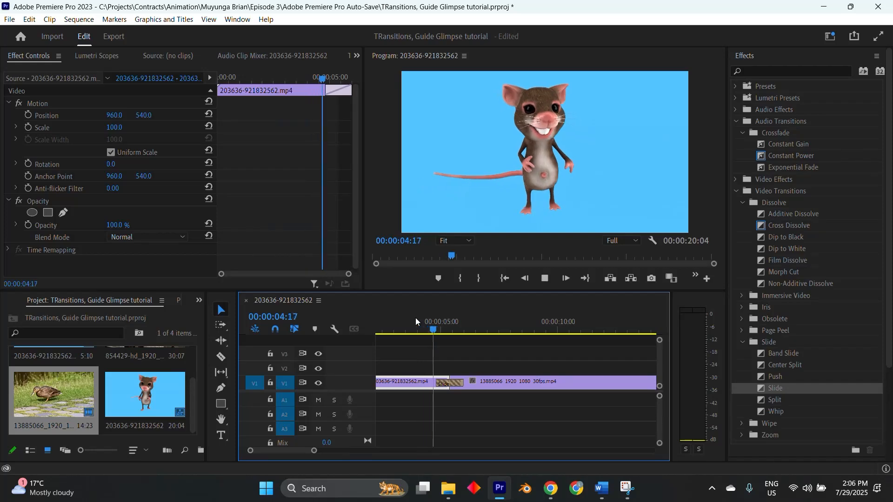
pyautogui.click(405, 319)
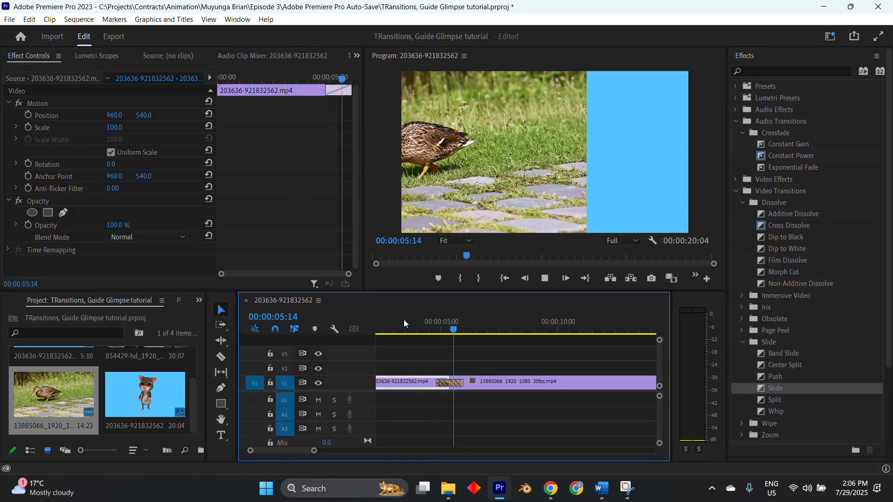
pyautogui.click(521, 381)
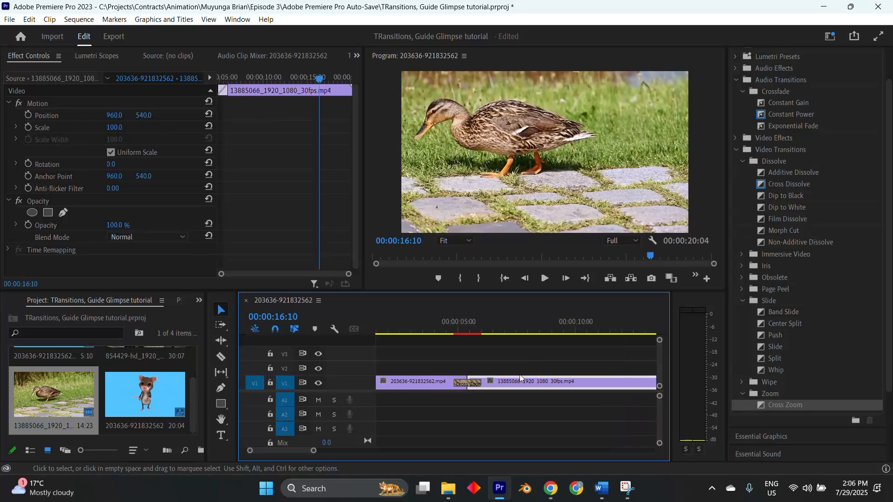
# Switch to Motion Array in Chrome and watch the rest of the Minimal Transitions + Text template preview.
pyautogui.click(553, 489)
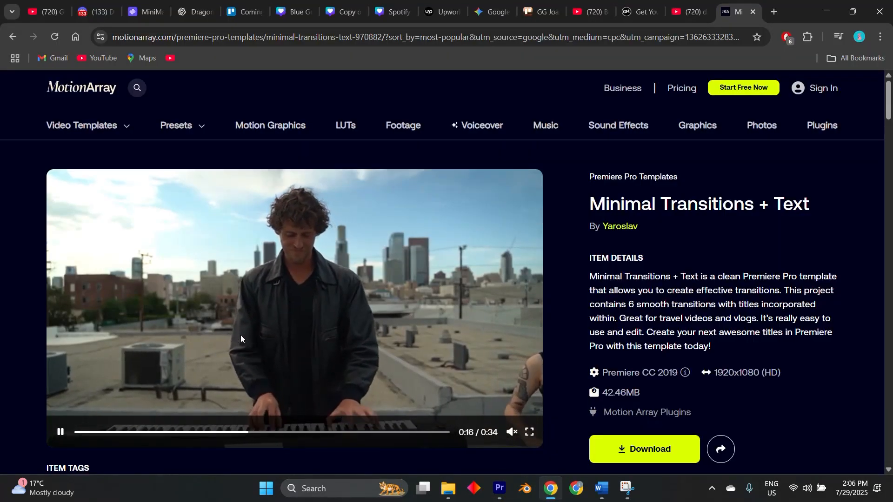
pyautogui.moveTo(292, 309)
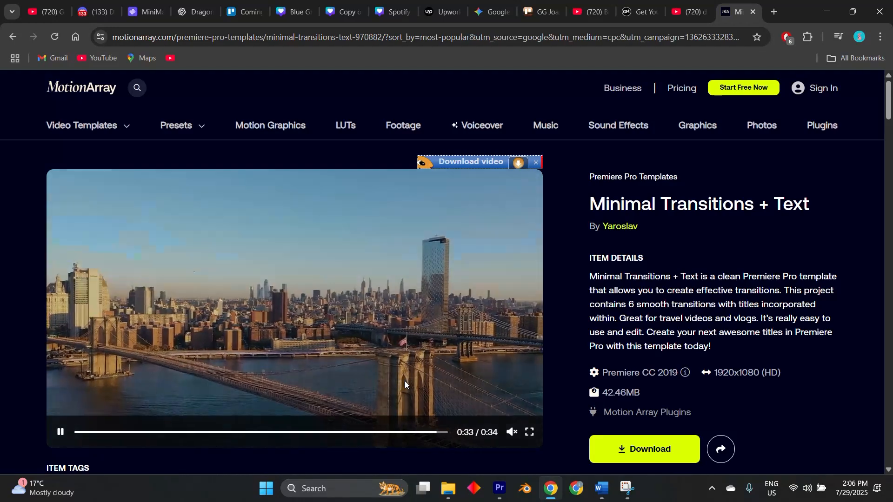
# Switch back to Premiere Pro and delete the transition at the cut between the mouse and duck clips.
pyautogui.click(499, 488)
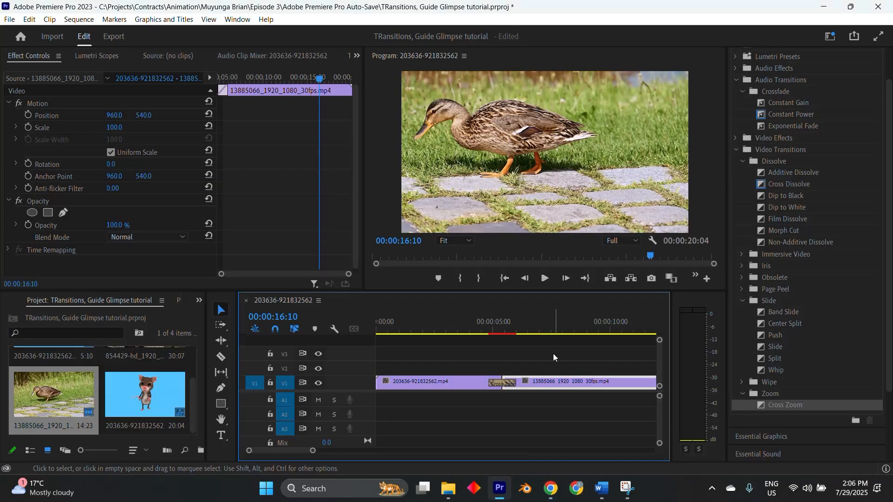
pyautogui.click(494, 384)
pyautogui.press('Delete')
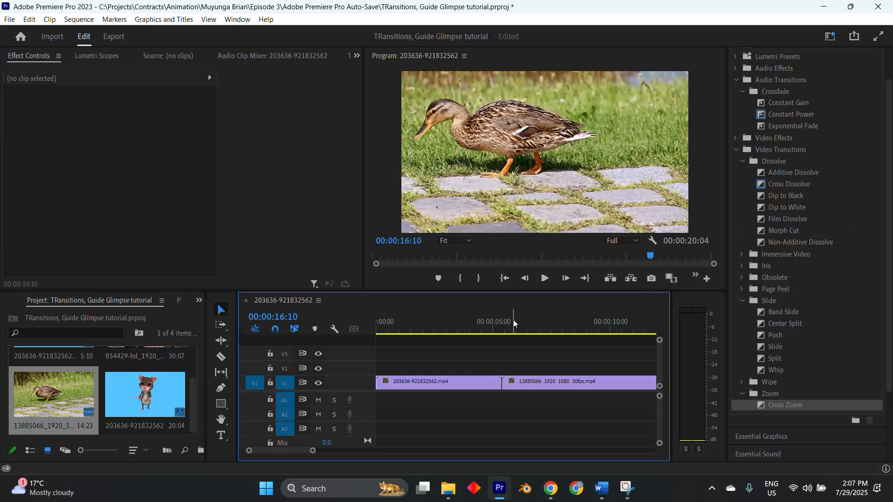
# Show the Effects panel and expand Video Transitions and its Dissolve group.
pyautogui.click(237, 21)
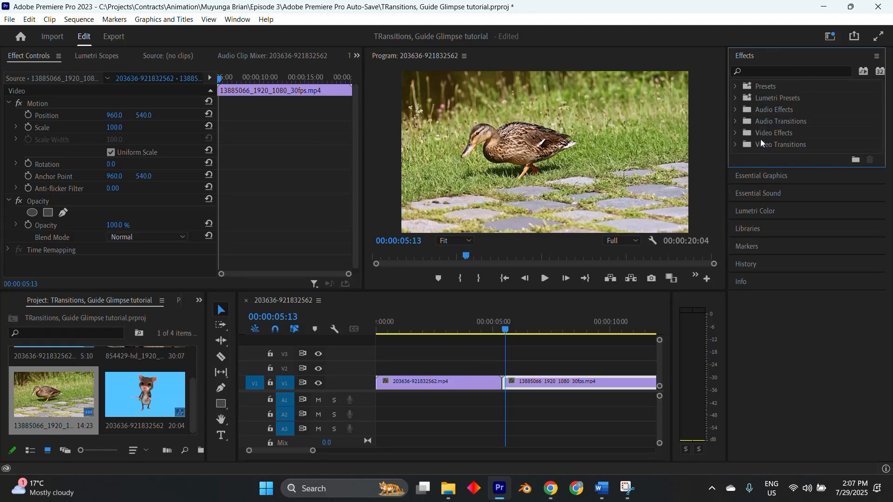
pyautogui.click(734, 145)
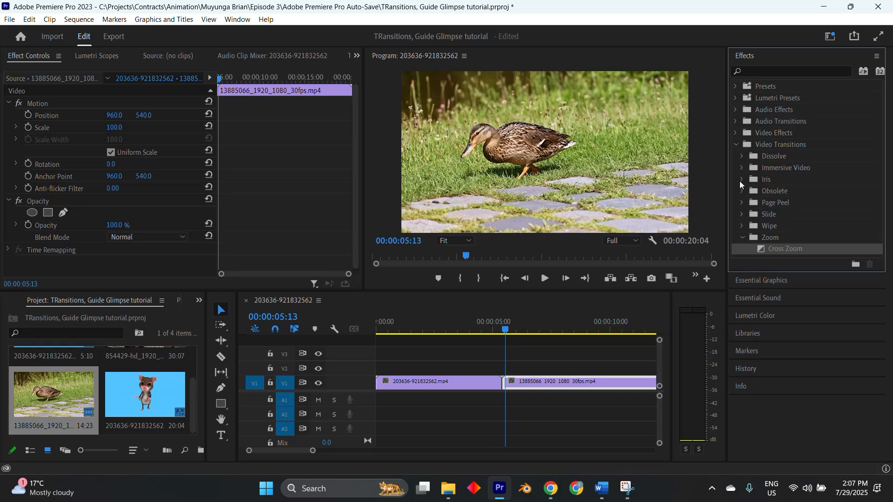
pyautogui.click(742, 157)
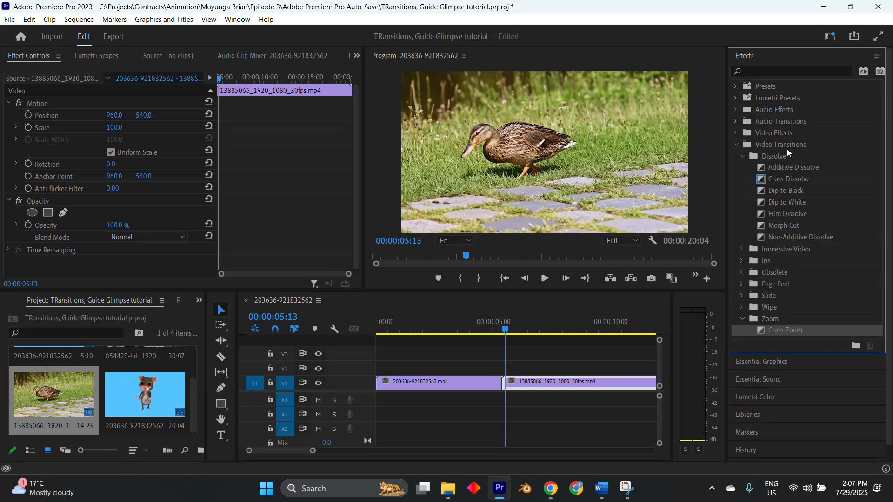
pyautogui.click(779, 71)
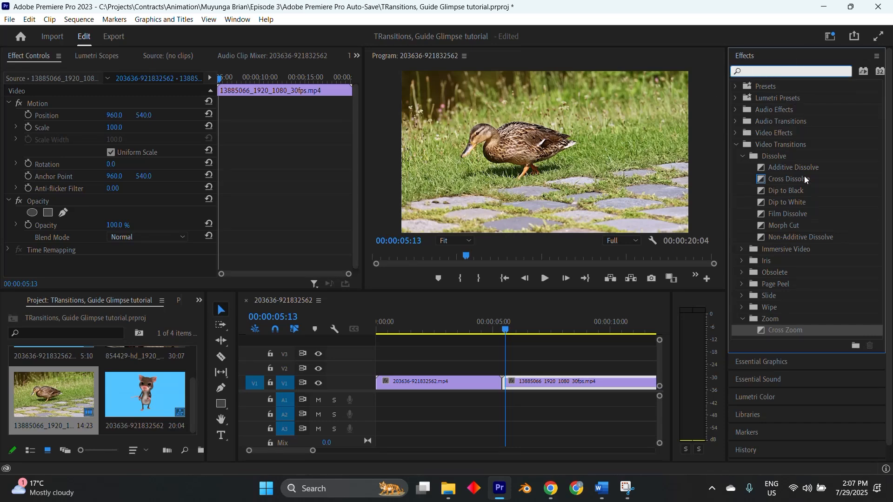
pyautogui.click(814, 168)
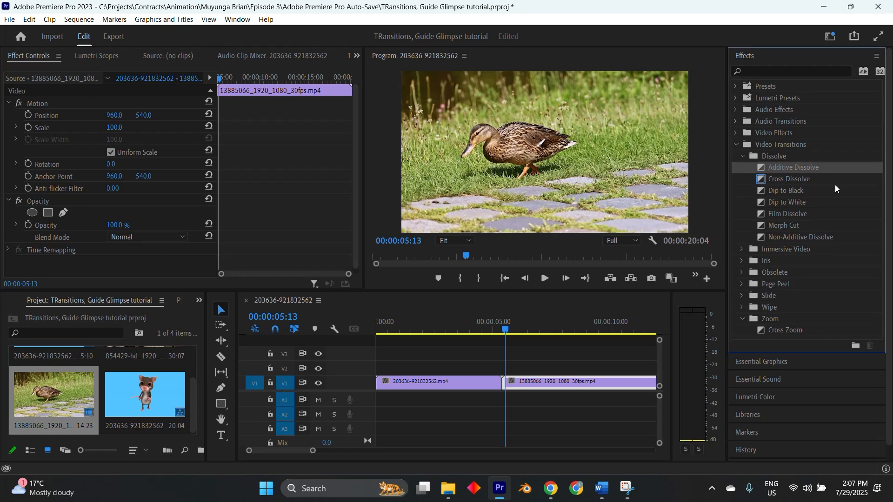
# Apply Cross Dissolve to the cut between the mouse and duck clips, accept the repeated frames, and play it back.
pyautogui.moveTo(819, 179); pyautogui.dragTo(505, 387)
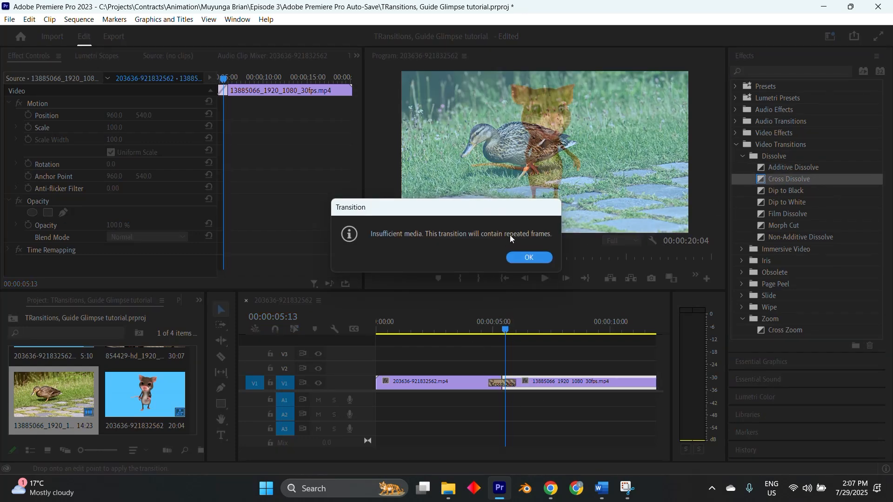
pyautogui.click(530, 257)
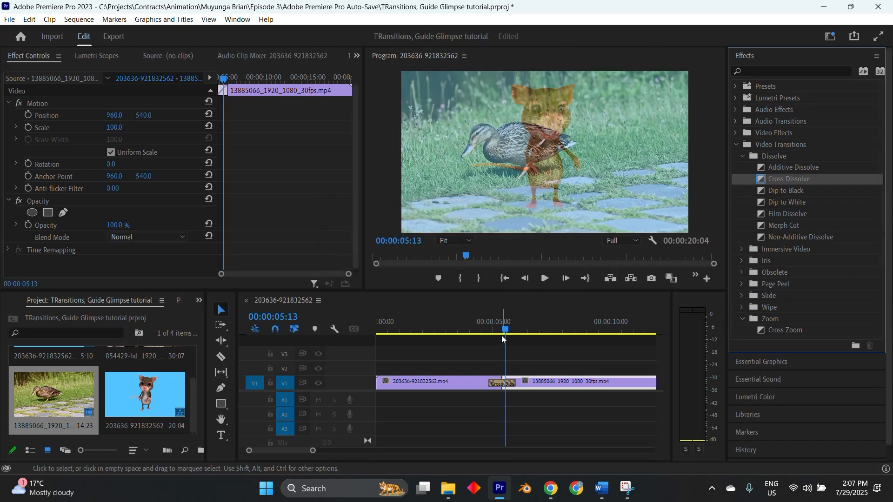
pyautogui.moveTo(501, 330); pyautogui.dragTo(466, 324)
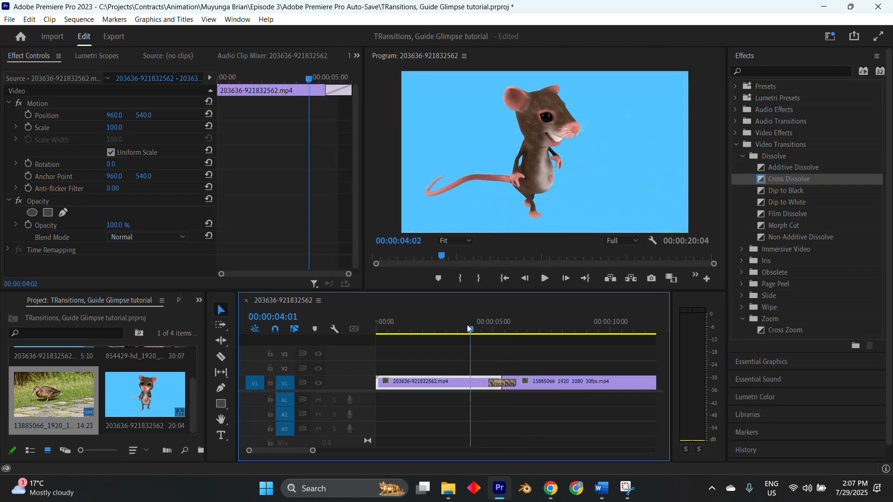
pyautogui.press('space')
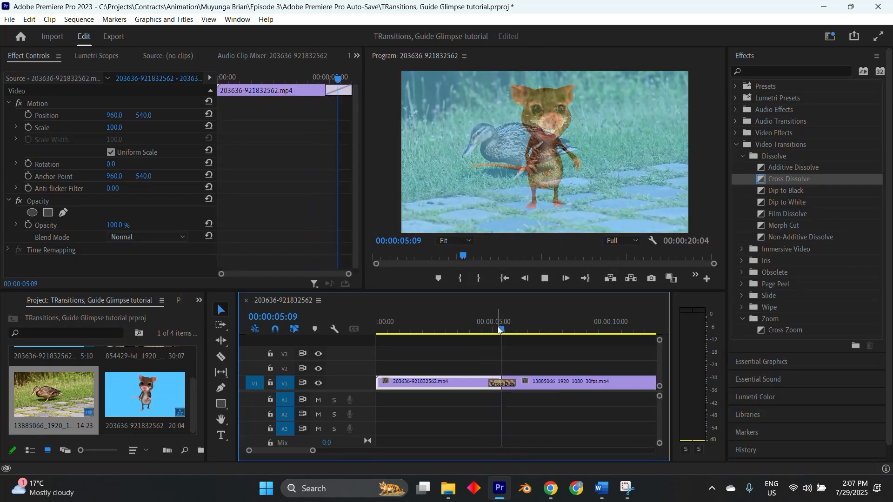
pyautogui.press('space')
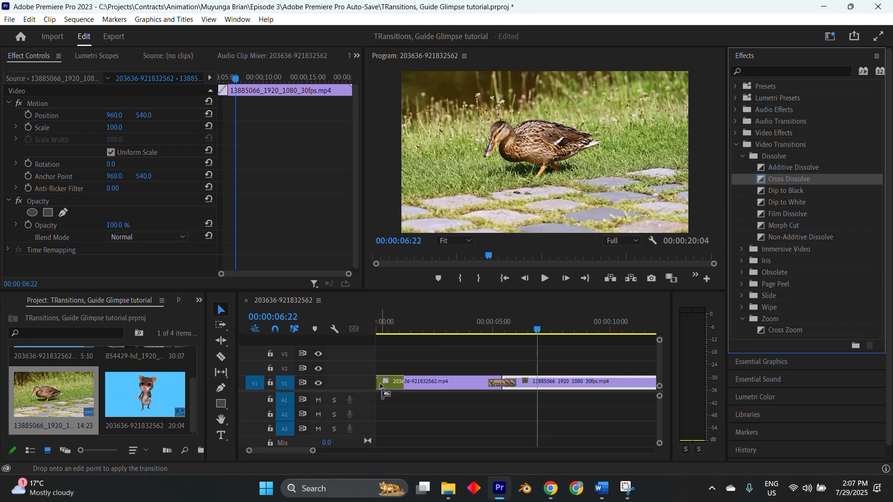
# Add a Cross Dissolve to the start of the mouse clip and play it from the beginning of the sequence.
pyautogui.hotkey('ctrl', 'd')
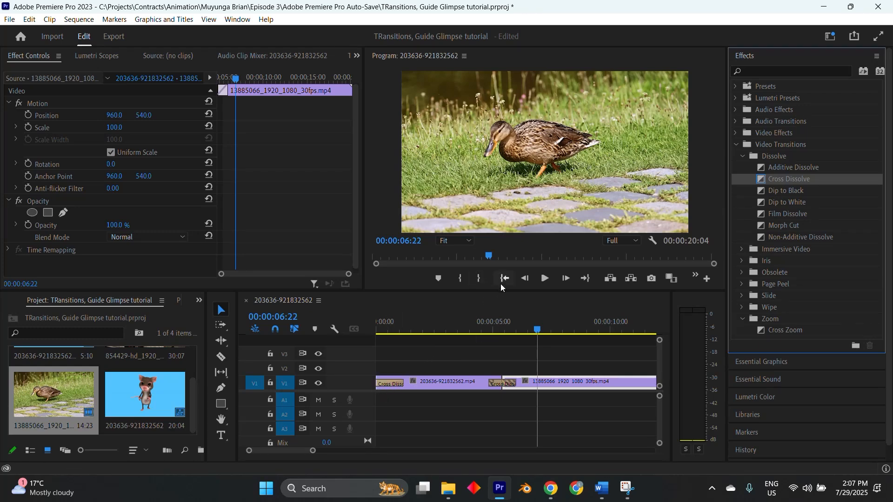
pyautogui.click(504, 279)
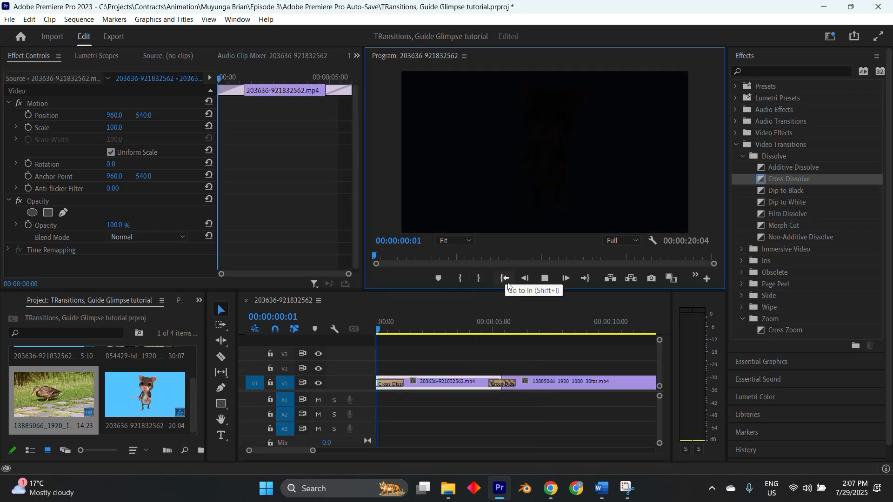
pyautogui.press('space')
# Add a Cross Dissolve to the end of the duck clip and play back the fade-out.
pyautogui.click(585, 278)
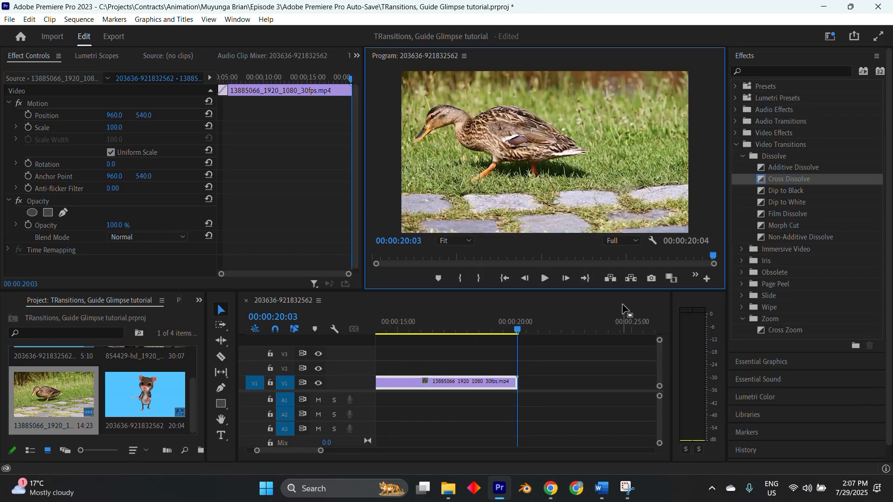
pyautogui.moveTo(799, 180); pyautogui.dragTo(510, 382)
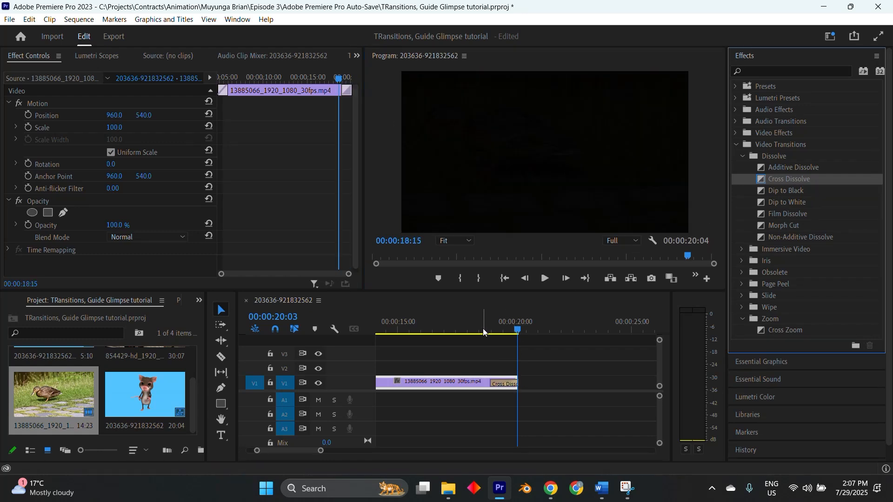
pyautogui.press('space')
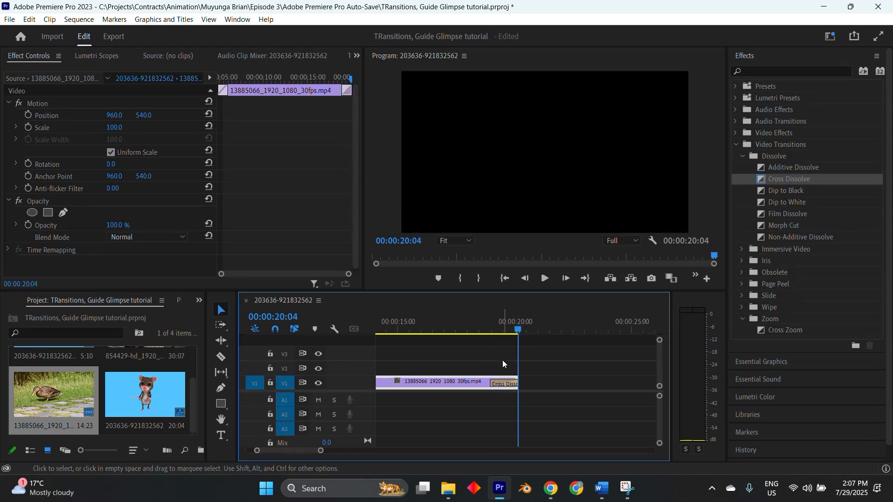
# Select the Cross Dissolve between the two clips and play the sequence through it.
pyautogui.click(504, 278)
pyautogui.click(503, 384)
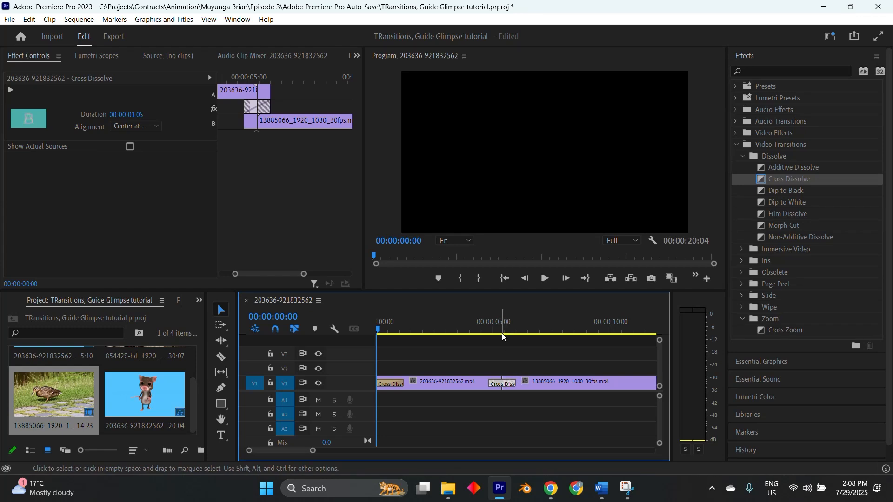
pyautogui.press('space')
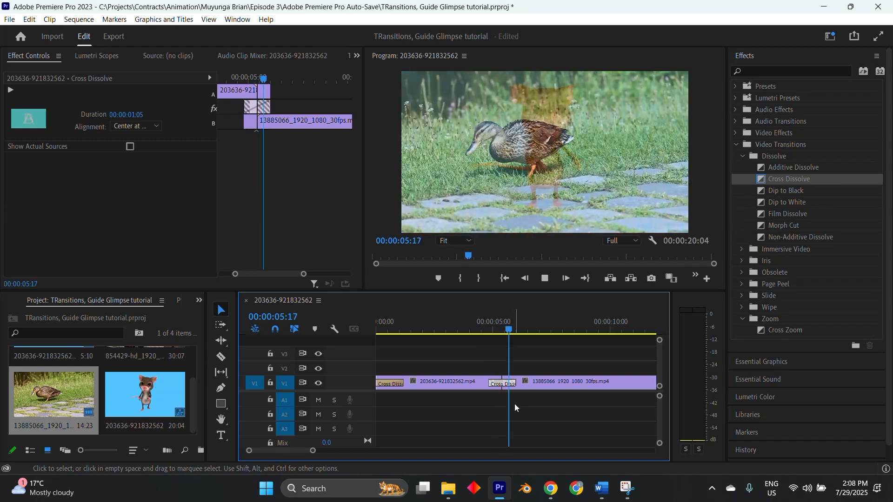
pyautogui.press('space')
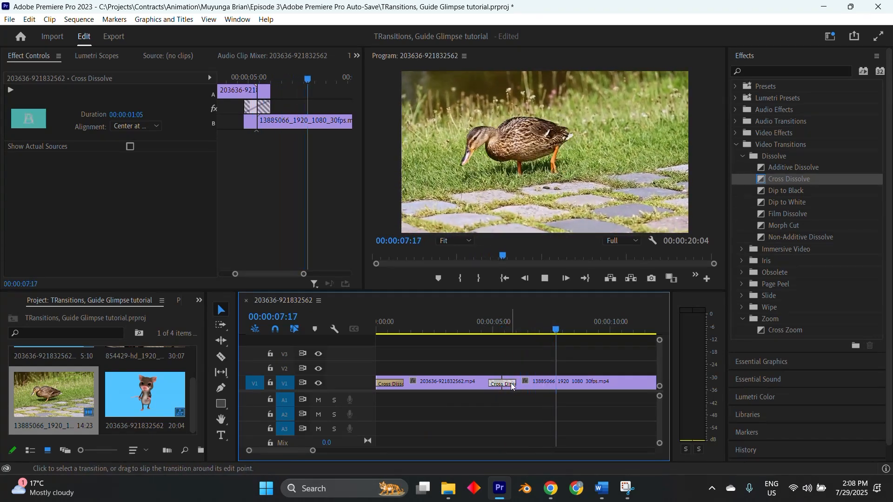
# Extend the end of the Cross Dissolve between the clips to a total of about 00:00:02:18 and preview it.
pyautogui.click(511, 386)
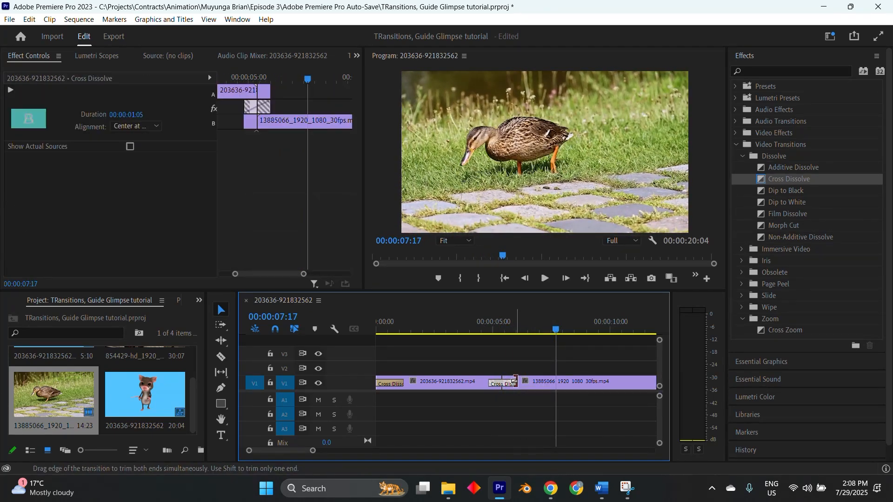
pyautogui.moveTo(514, 380); pyautogui.dragTo(548, 383)
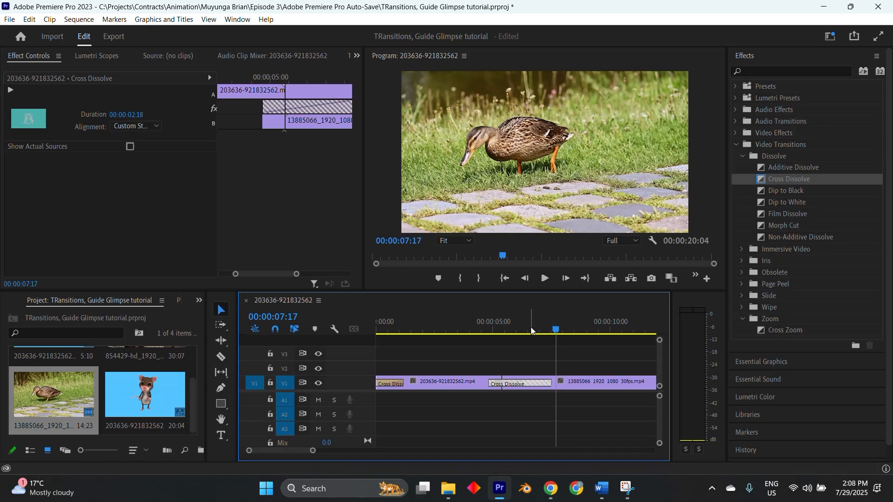
pyautogui.click(482, 327)
pyautogui.press('space')
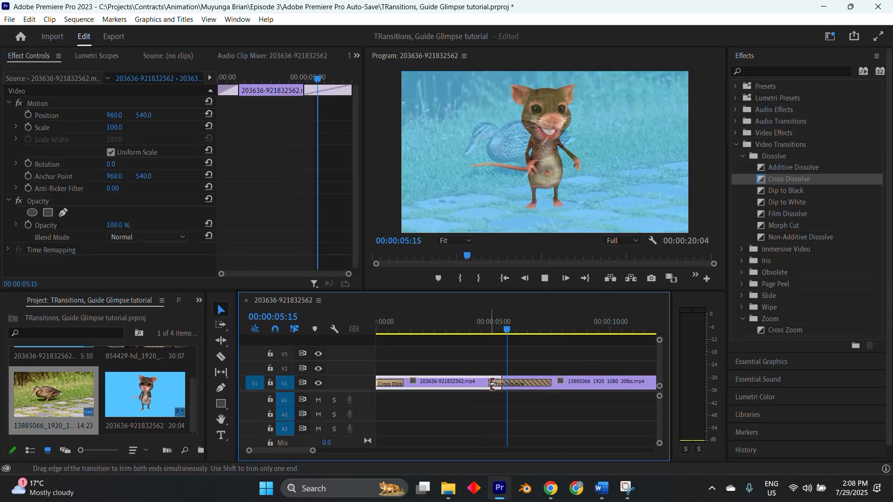
# Extend the start of the middle Cross Dissolve into the mouse clip, to a total of about 00:00:04:01, and preview it.
pyautogui.moveTo(492, 384); pyautogui.dragTo(458, 382)
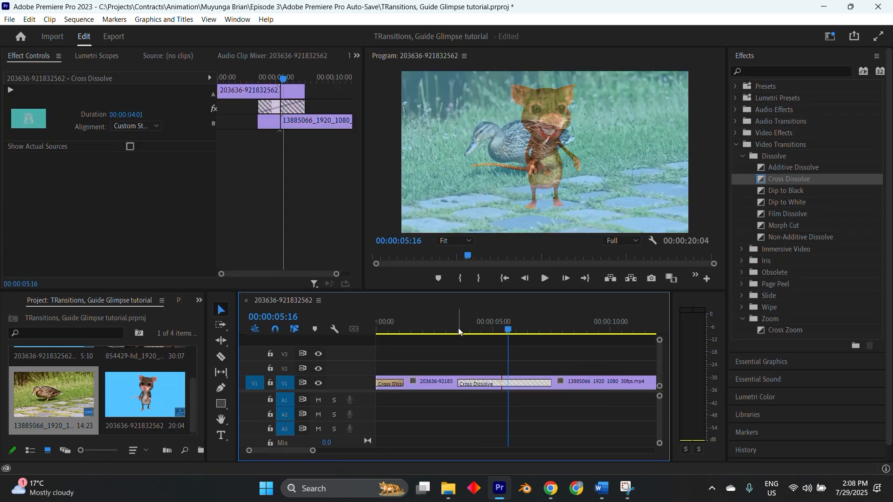
pyautogui.click(453, 323)
pyautogui.press('space')
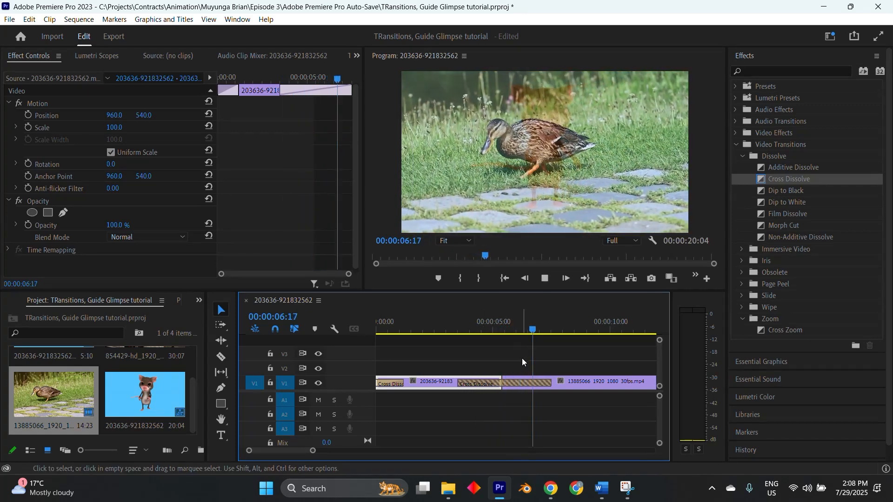
# Trim both ends of the middle Cross Dissolve inward to a total of about 00:00:01:14 and play it back.
pyautogui.moveTo(552, 384); pyautogui.dragTo(521, 381)
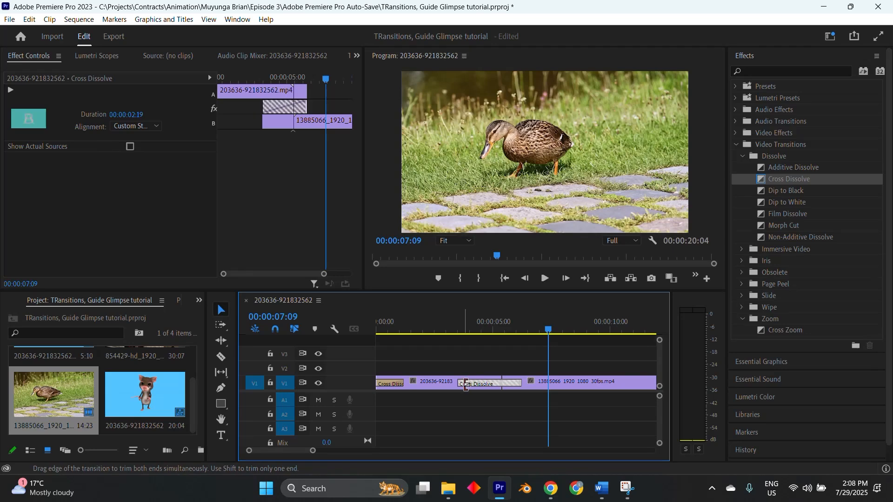
pyautogui.moveTo(460, 383); pyautogui.dragTo(486, 385)
pyautogui.click(486, 322)
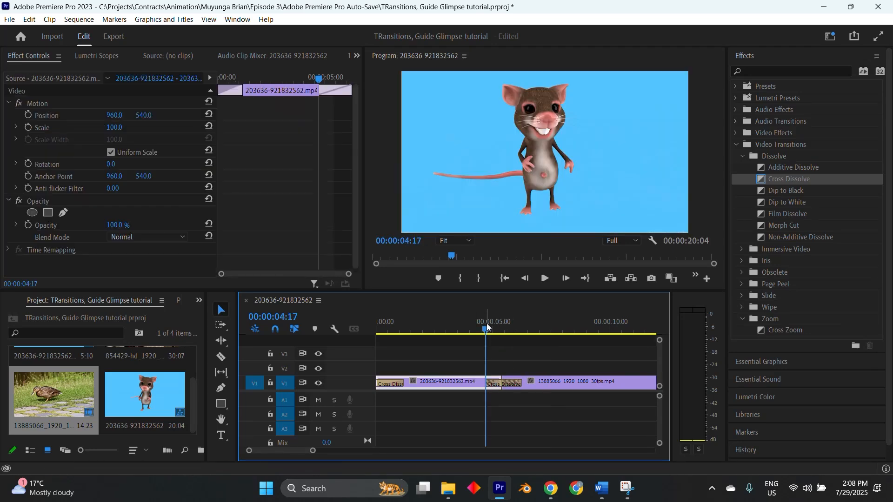
pyautogui.press('space')
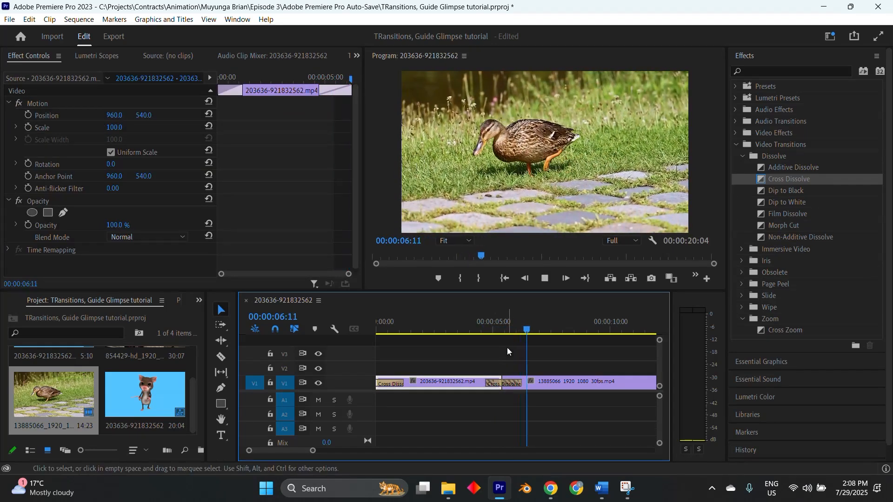
# Show the effect controls for the Cross Dissolve between the mouse and duck clips and open its duration for editing.
pyautogui.click(506, 383)
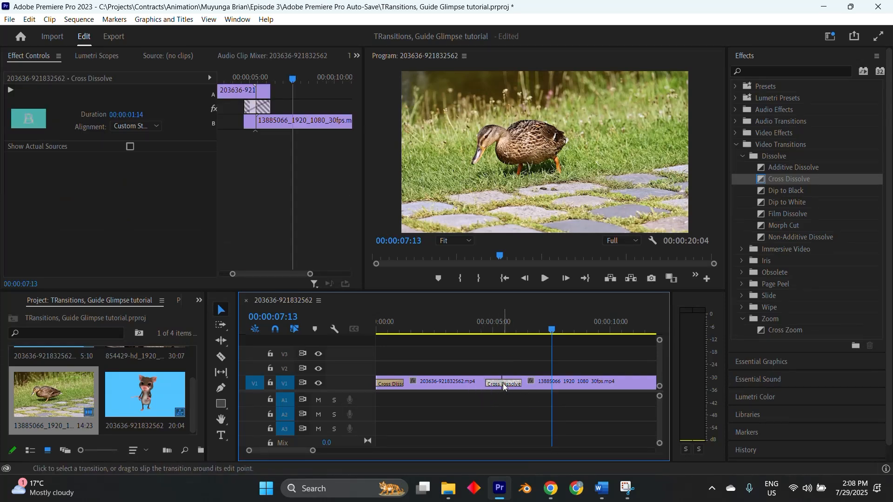
pyautogui.click(43, 56)
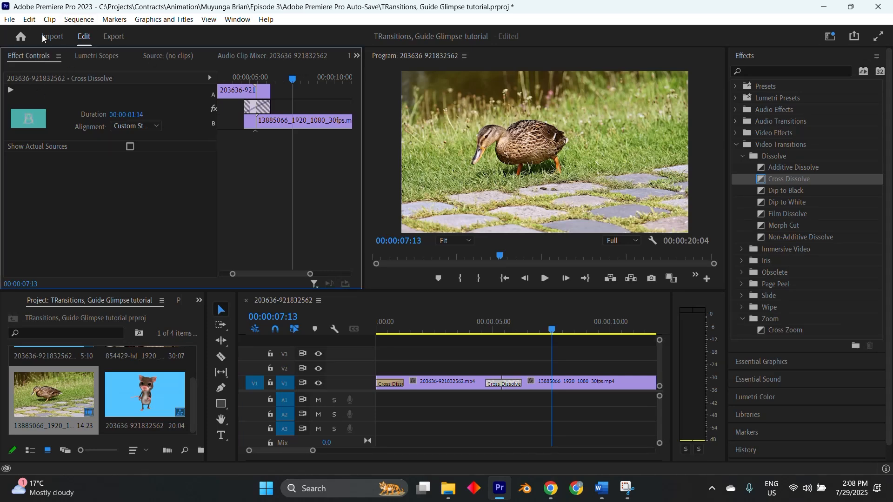
pyautogui.click(237, 20)
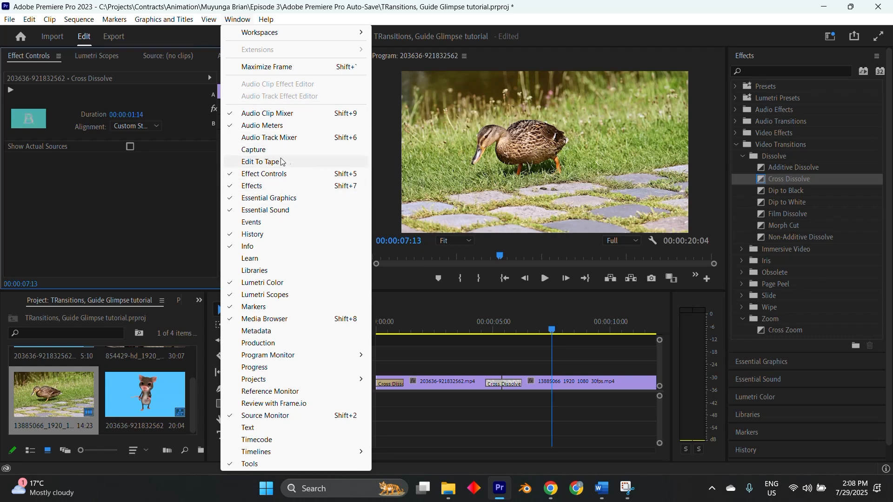
pyautogui.click(253, 172)
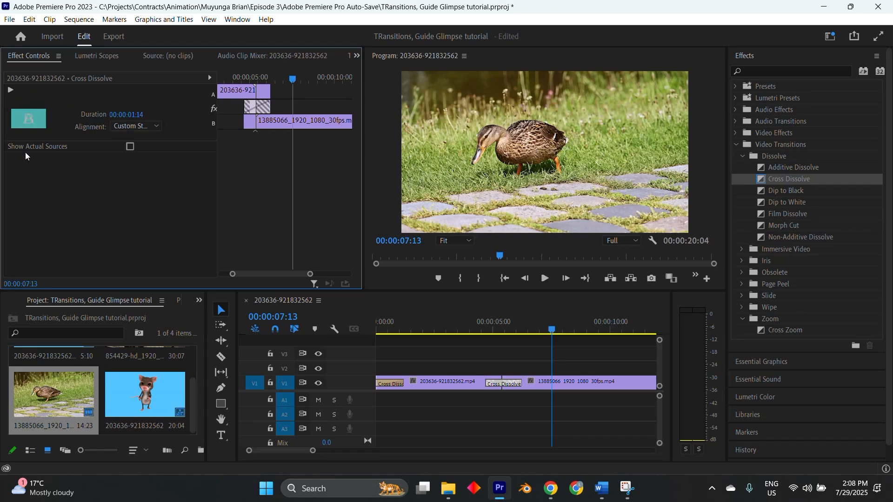
pyautogui.click(121, 115)
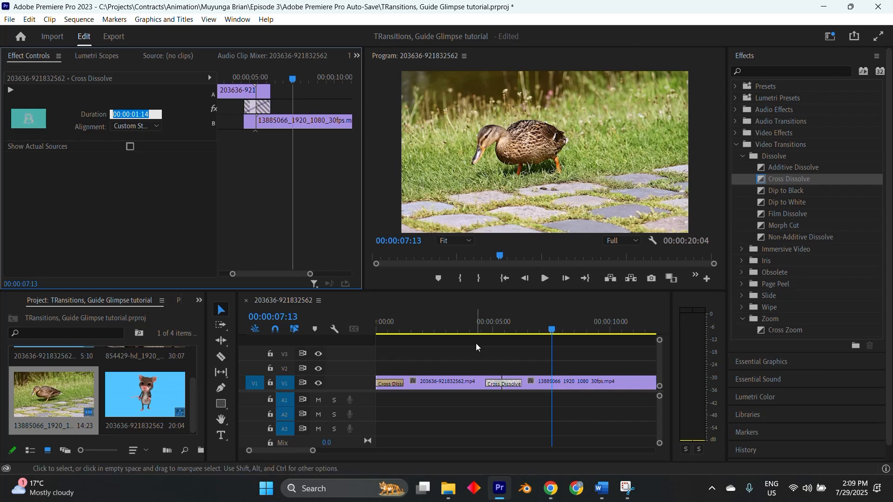
# Align the middle Cross Dissolve to Center at Cut, change the alignment to Start at Cut, and play across the cut.
pyautogui.click(136, 126)
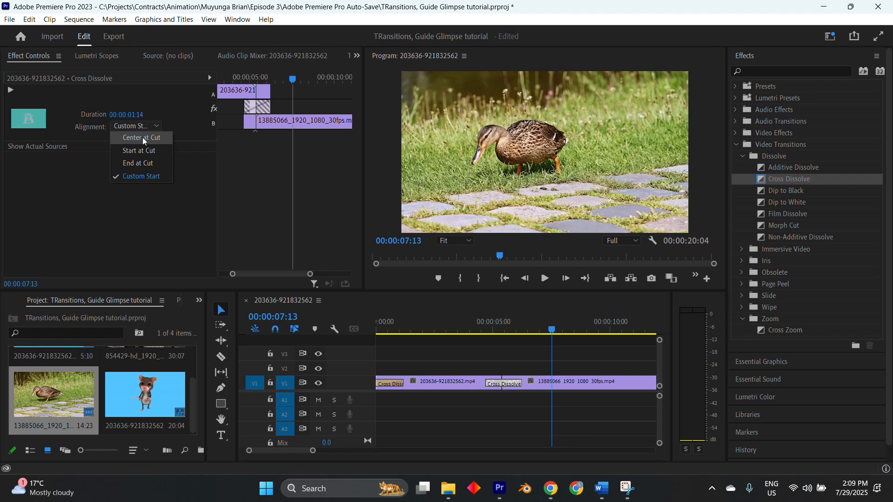
pyautogui.click(142, 138)
pyautogui.click(141, 129)
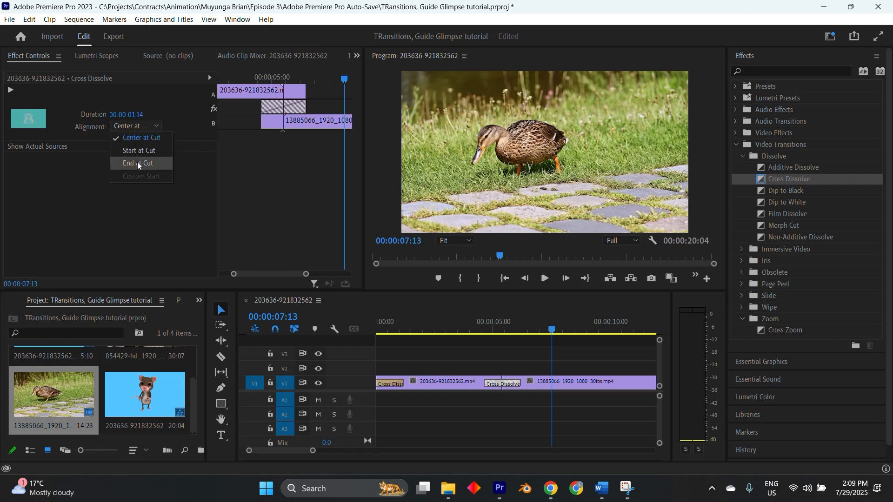
pyautogui.click(139, 150)
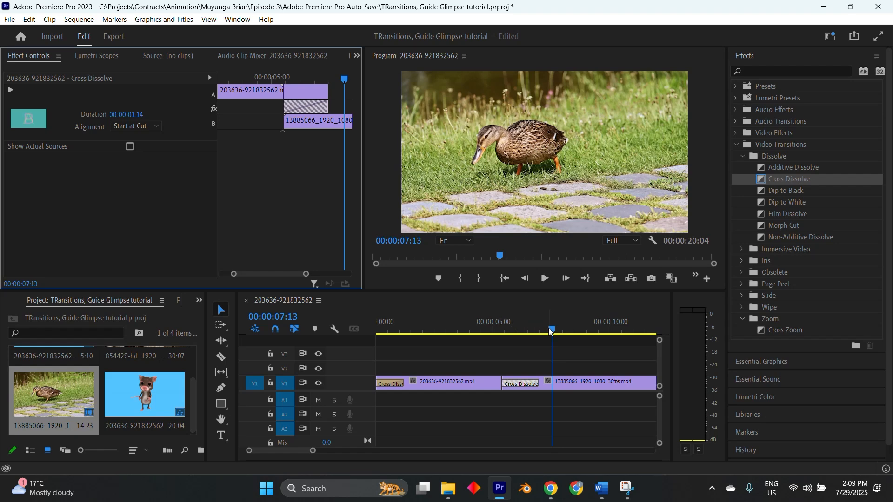
pyautogui.moveTo(550, 330); pyautogui.dragTo(491, 337)
pyautogui.press('space')
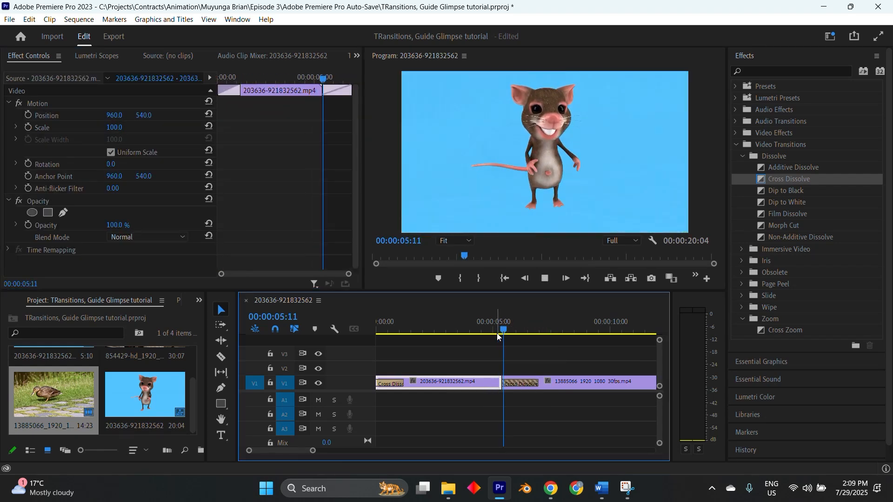
pyautogui.press('space')
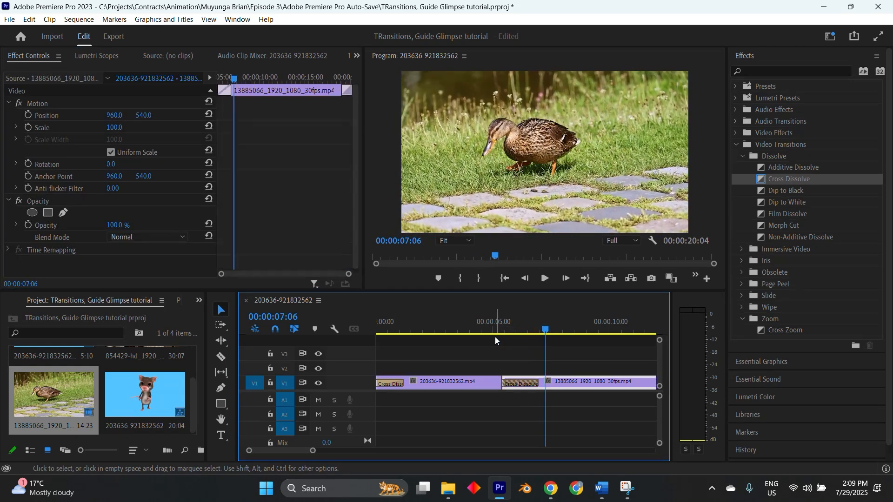
# Set the middle Cross Dissolve's alignment to End at Cut and play the sequence through it.
pyautogui.click(225, 90)
pyautogui.click(135, 125)
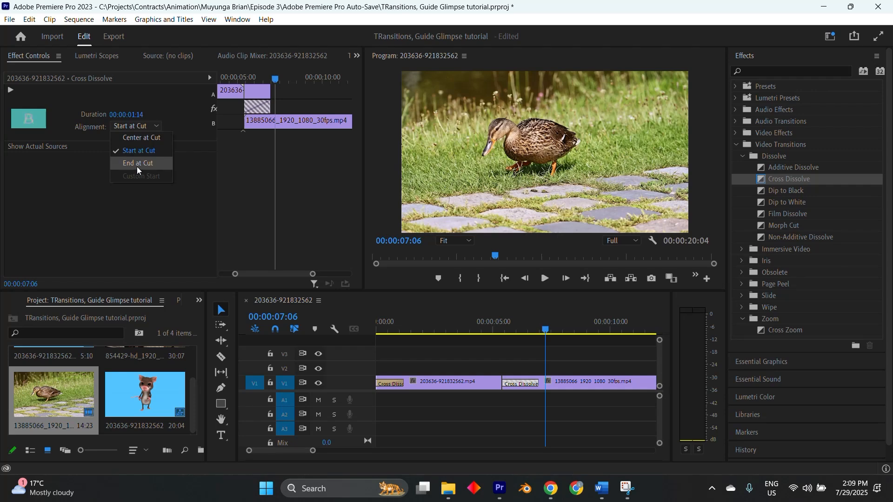
pyautogui.click(138, 163)
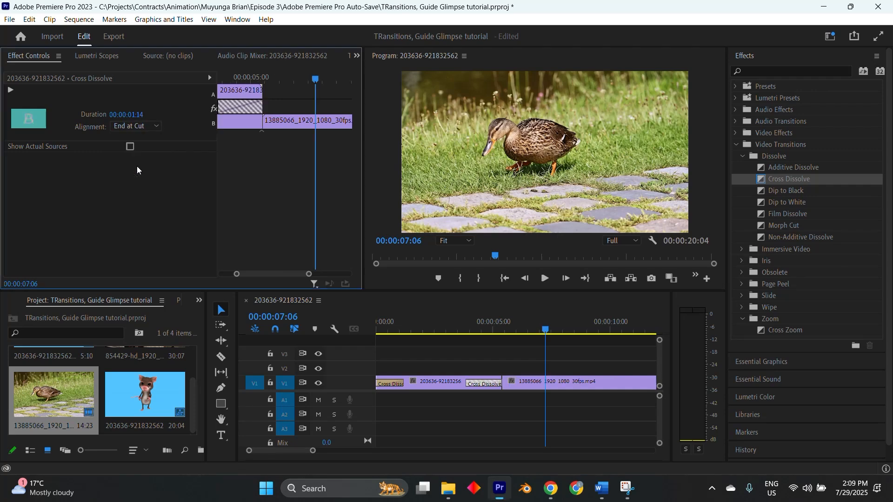
pyautogui.click(464, 315)
pyautogui.press('space')
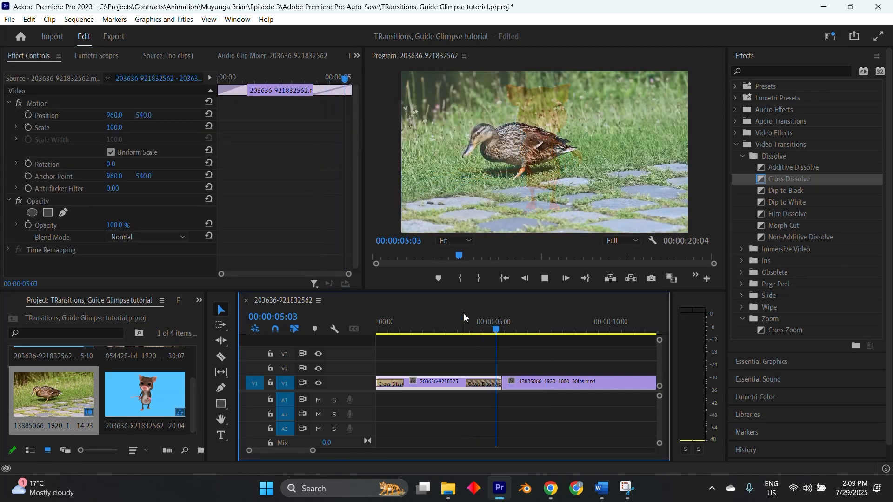
pyautogui.press('space')
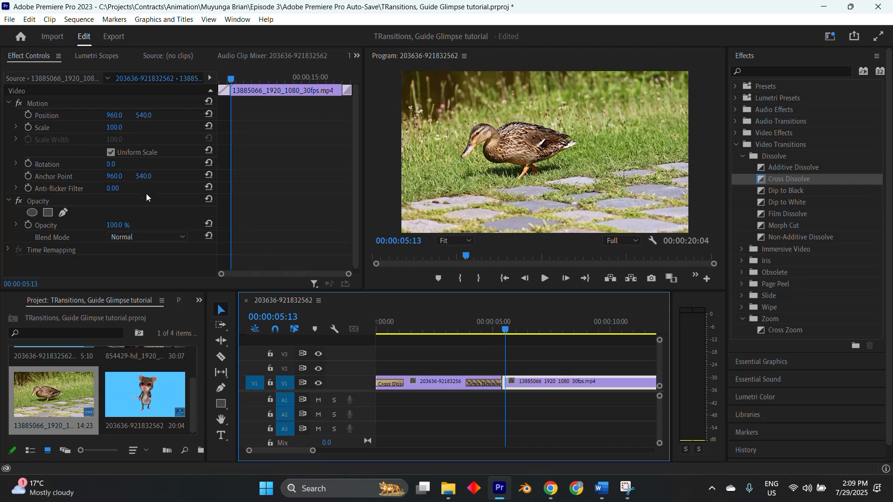
# Set the middle Cross Dissolve's alignment to Center at Cut.
pyautogui.click(489, 384)
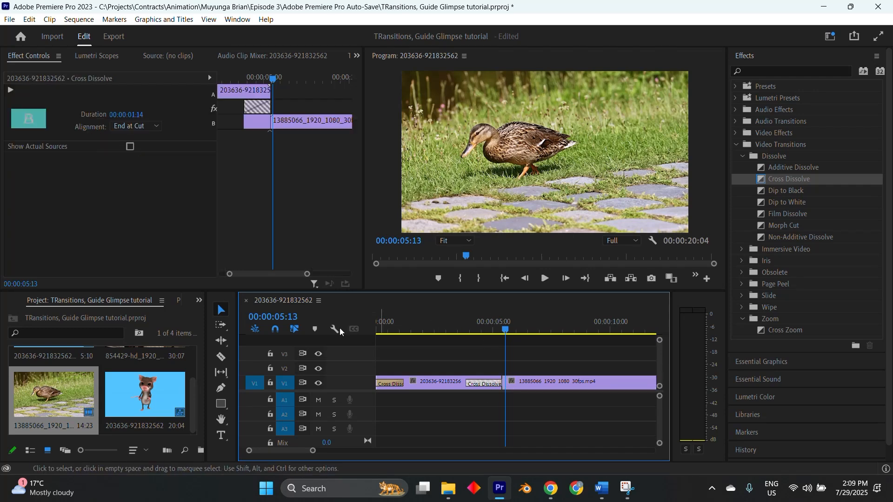
pyautogui.click(149, 126)
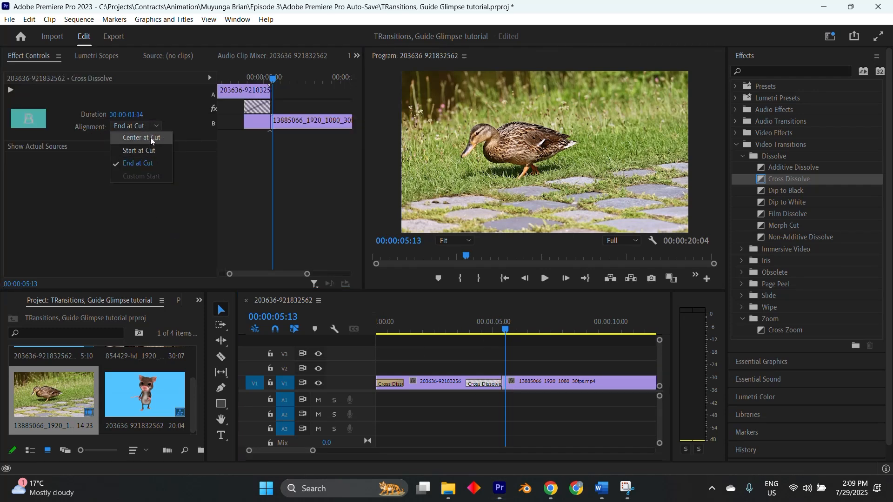
pyautogui.click(150, 138)
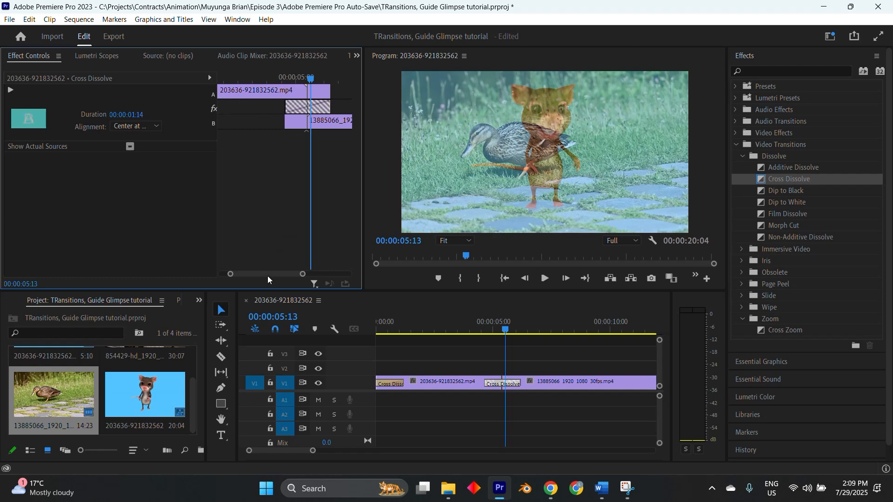
pyautogui.moveTo(266, 275)
pyautogui.mouseDown()
pyautogui.moveTo(297, 276)
pyautogui.moveTo(252, 272)
pyautogui.moveTo(272, 279)
pyautogui.mouseUp()
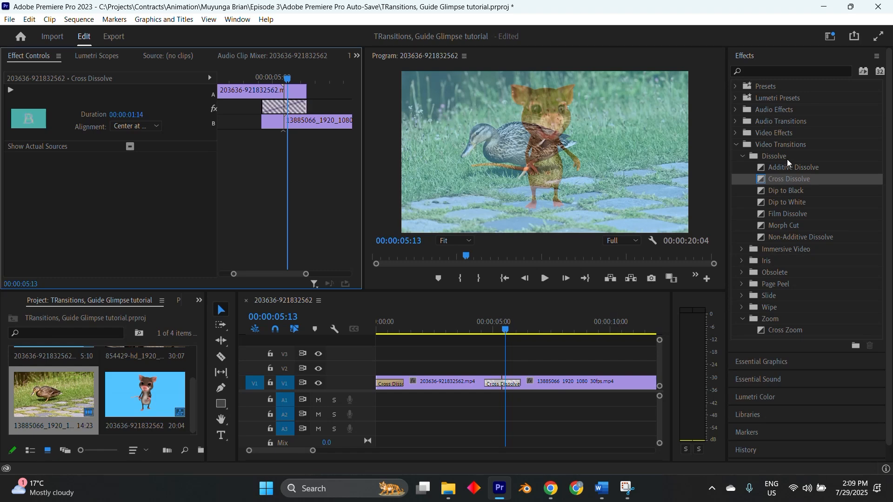
# Replace the middle Cross Dissolve with the Slide transition and preview it from the end of the mouse clip.
pyautogui.scroll(-1, 800, 191)
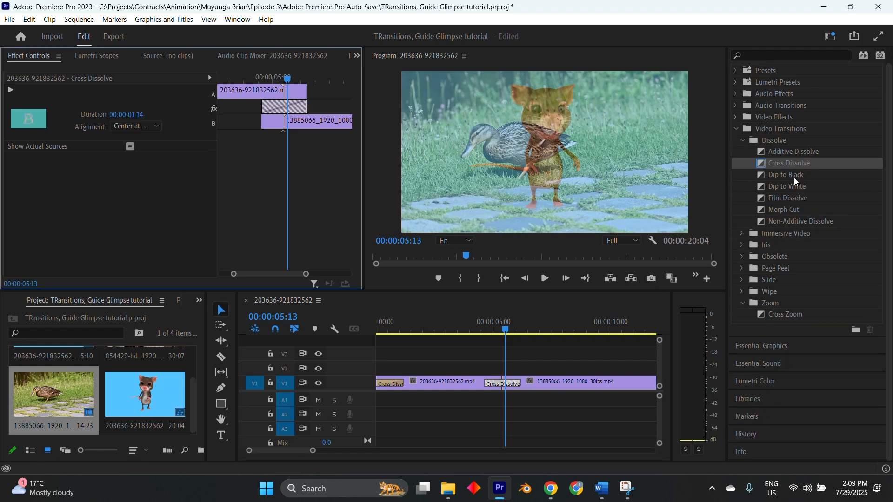
pyautogui.click(793, 176)
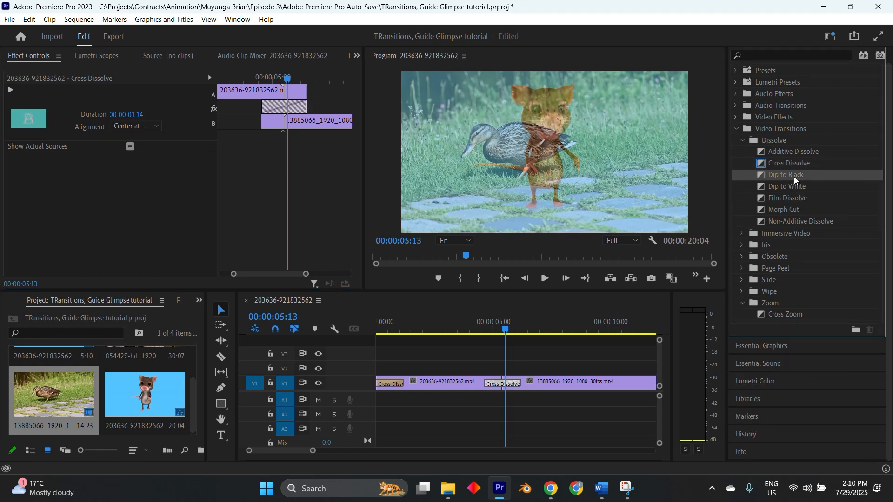
pyautogui.click(742, 280)
pyautogui.moveTo(774, 326); pyautogui.dragTo(502, 384)
pyautogui.moveTo(503, 321); pyautogui.dragTo(487, 316)
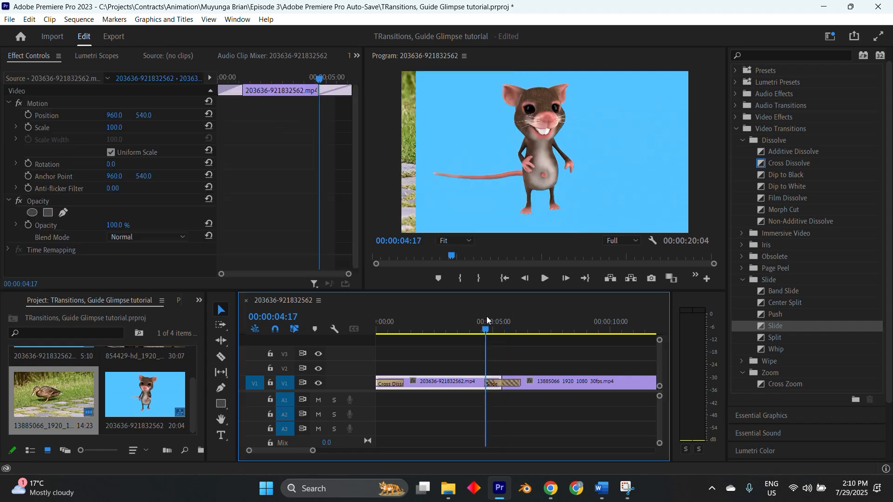
pyautogui.press('space')
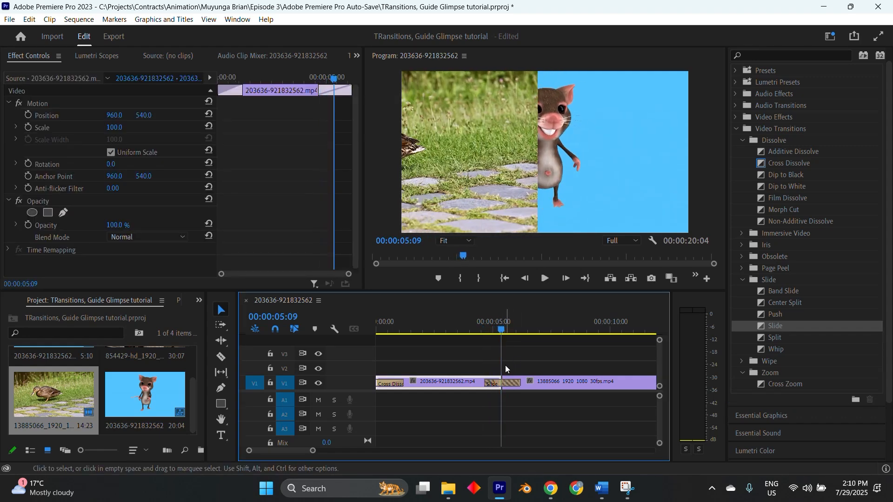
# Select the Slide transition between the clips and examine its settings, from duration and alignment to border, reverse and anti-aliasing.
pyautogui.click(506, 383)
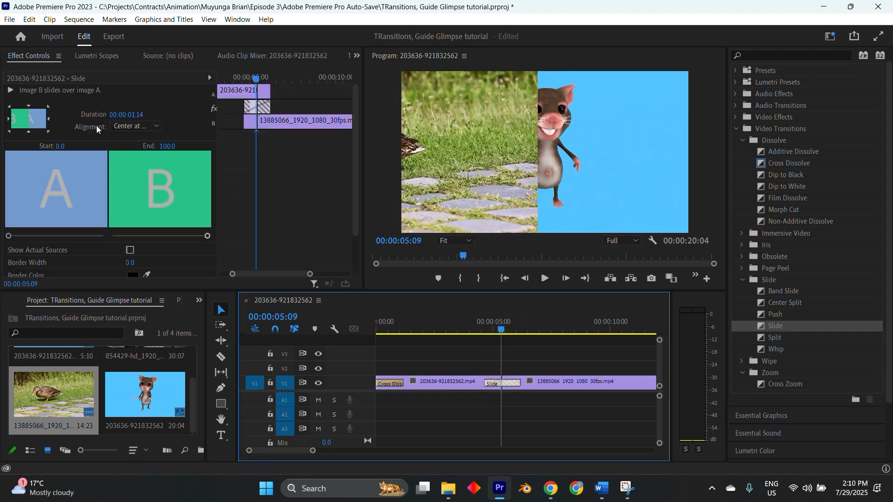
pyautogui.scroll(-2, 74, 153)
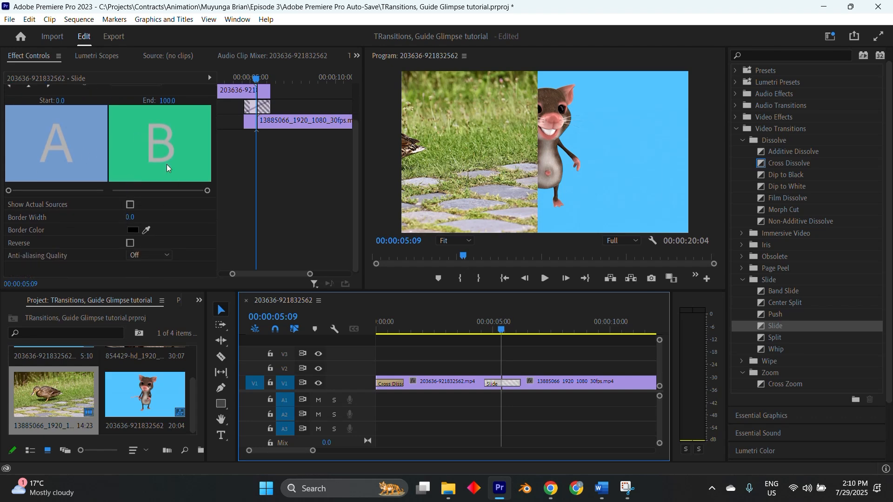
pyautogui.scroll(2, 167, 164)
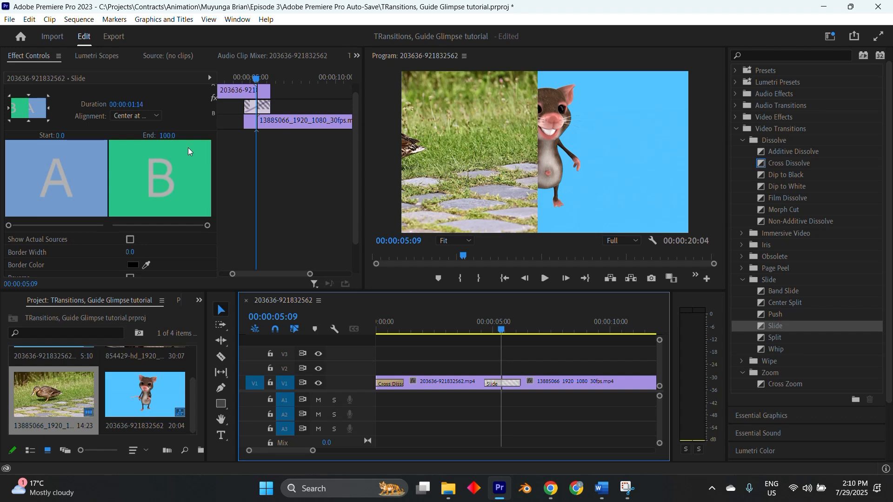
pyautogui.scroll(-2, 175, 151)
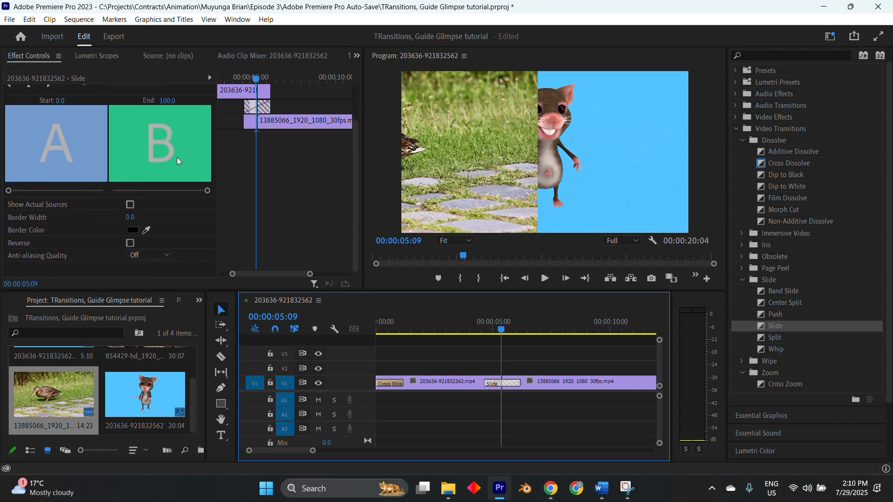
pyautogui.scroll(2, 181, 154)
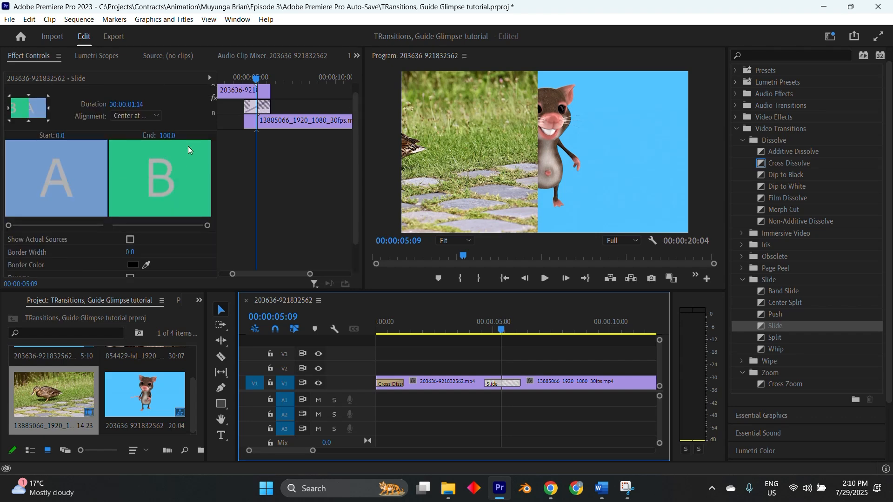
pyautogui.scroll(-1, 173, 150)
pyautogui.scroll(-2, 173, 151)
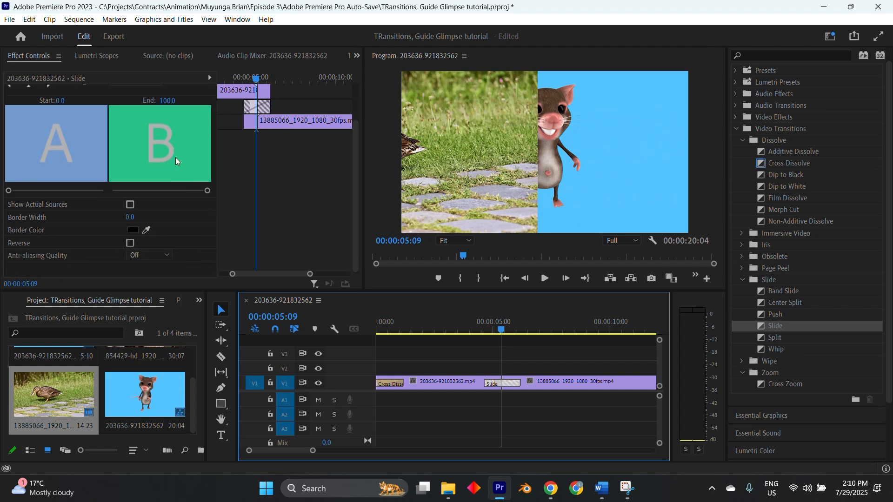
# Try the Slide transition's Reverse option, switch it back off, and keep Anti-aliasing Quality set to Off.
pyautogui.click(131, 244)
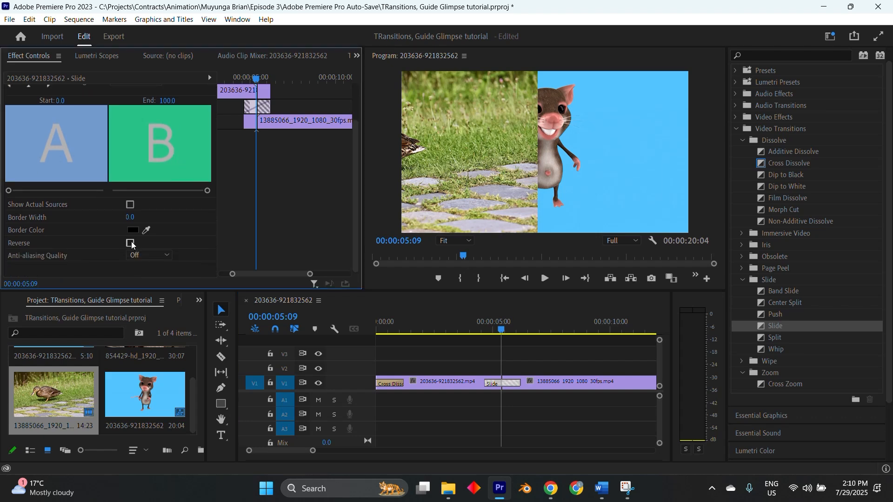
pyautogui.click(131, 243)
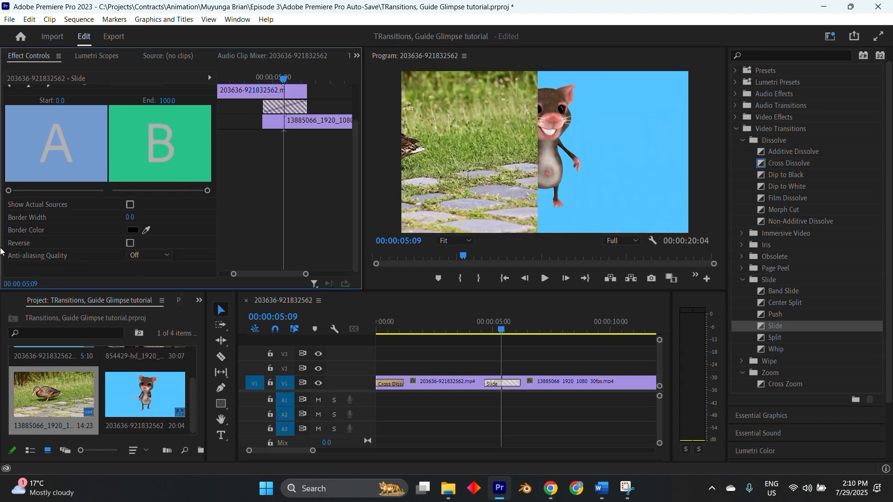
pyautogui.click(139, 257)
pyautogui.click(147, 267)
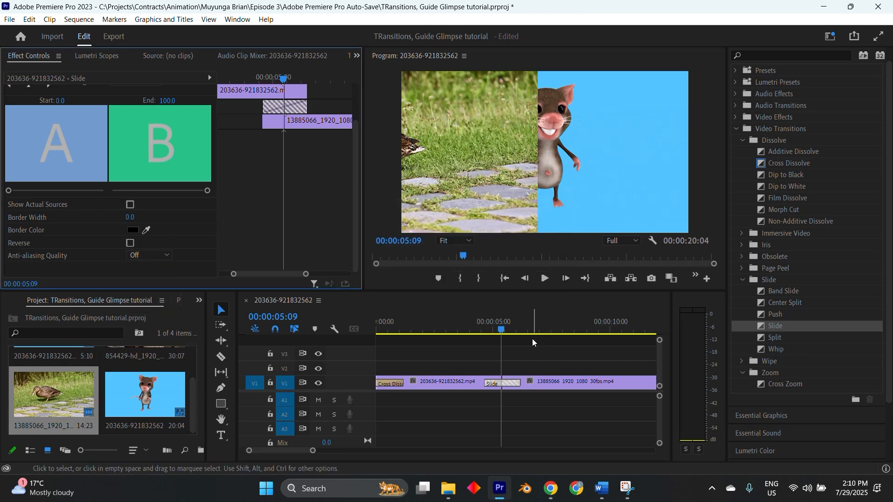
# Replay the sequence from before the cut to review the Slide transition between the mouse and duck clips.
pyautogui.click(501, 331)
pyautogui.moveTo(501, 331); pyautogui.dragTo(454, 336)
pyautogui.press('space')
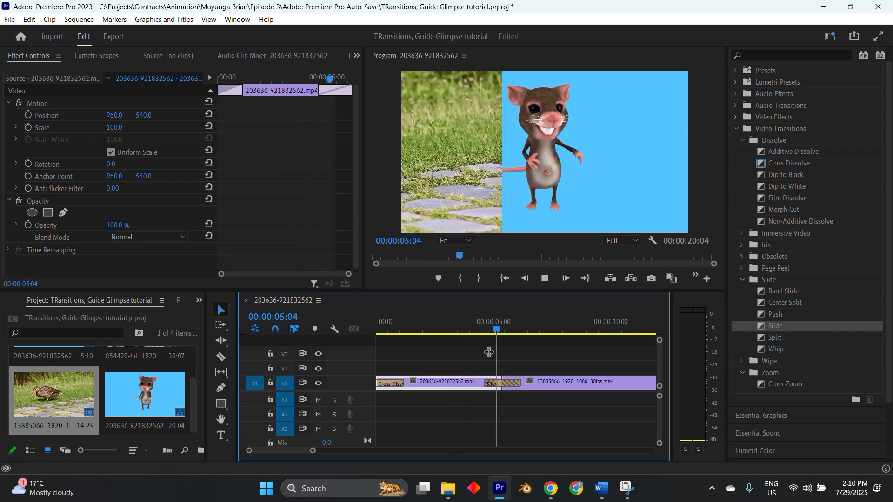
pyautogui.click(479, 317)
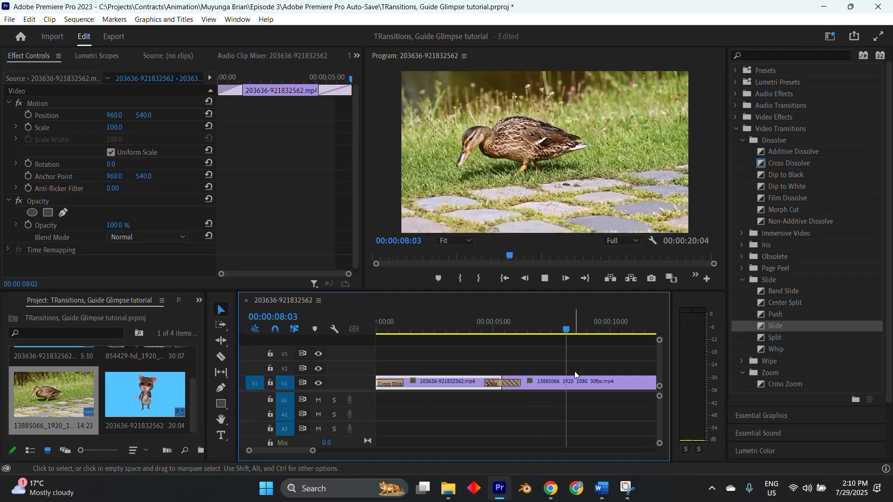
# Replace the Slide transition between the clips with Iris Box and play the sequence through it.
pyautogui.click(575, 380)
pyautogui.click(741, 245)
pyautogui.moveTo(781, 259); pyautogui.dragTo(506, 389)
pyautogui.click(479, 326)
pyautogui.press('space')
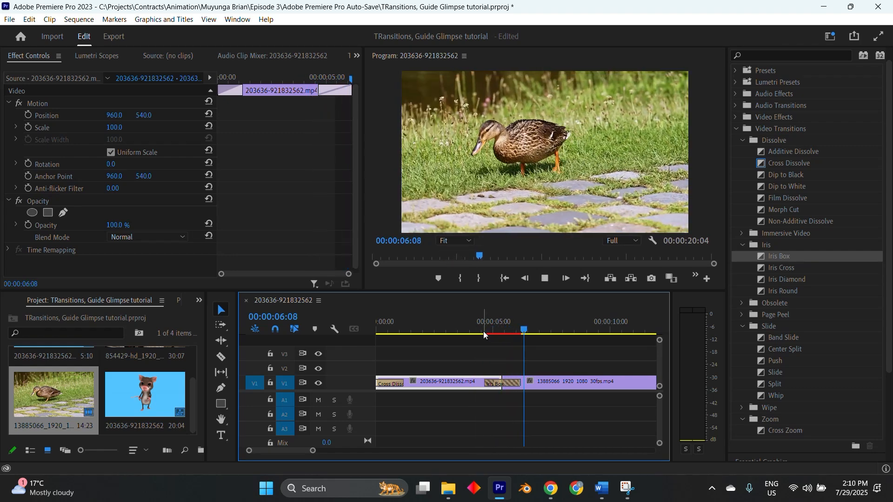
pyautogui.click(481, 333)
pyautogui.press('space')
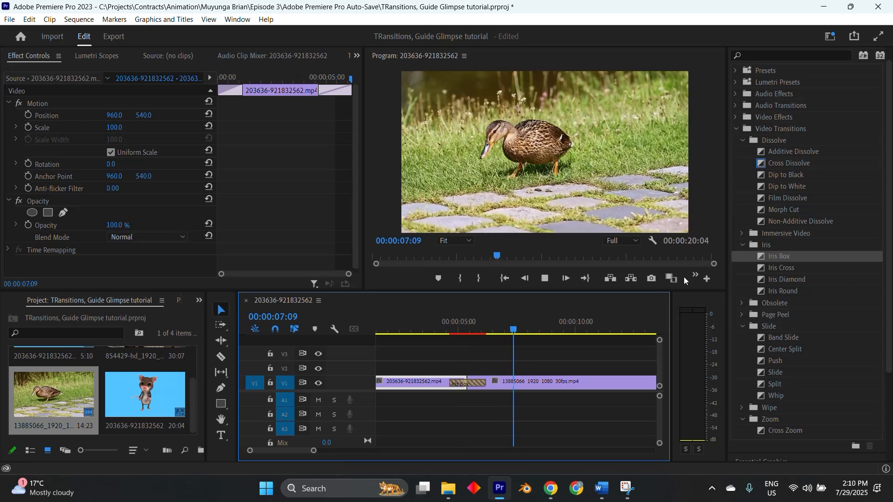
# Stop playback and expand the Crossfade group under Audio Transitions to examine the available audio transitions.
pyautogui.press('space')
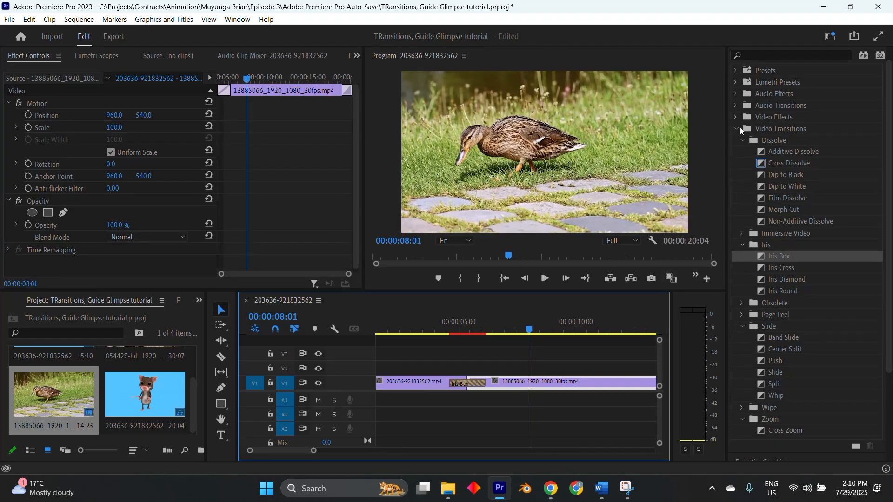
pyautogui.click(734, 106)
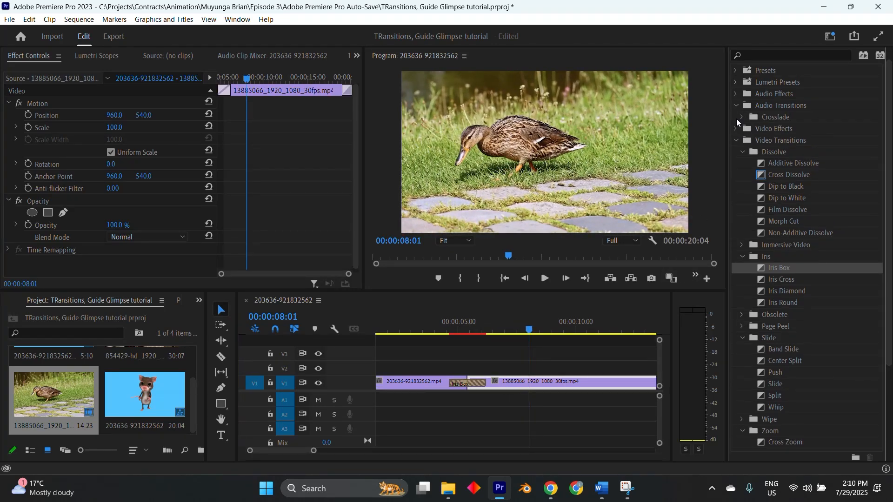
pyautogui.click(740, 118)
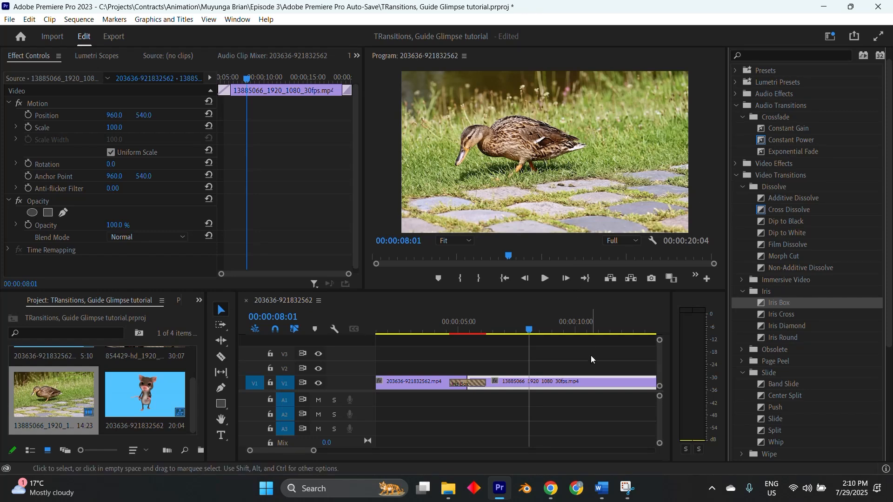
# Replay the sequence from just before the cut to review the Iris Box transition between the mouse and duck clips.
pyautogui.click(445, 322)
pyautogui.press('space')
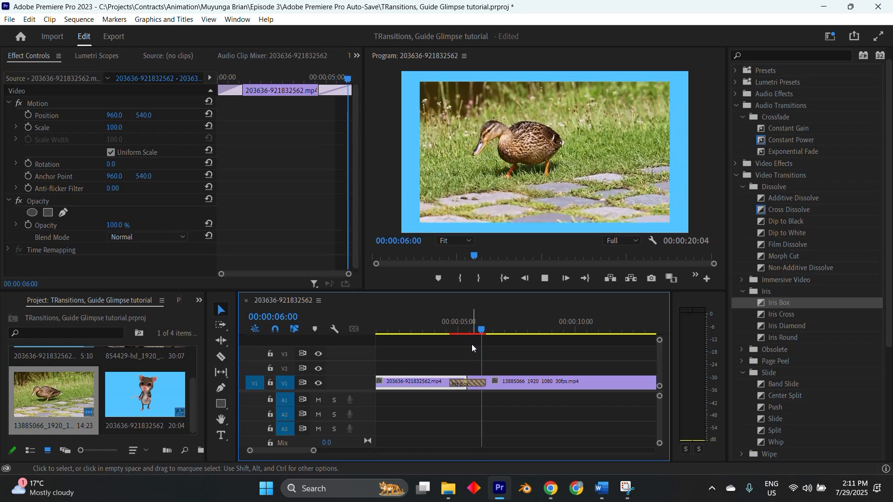
pyautogui.press('space')
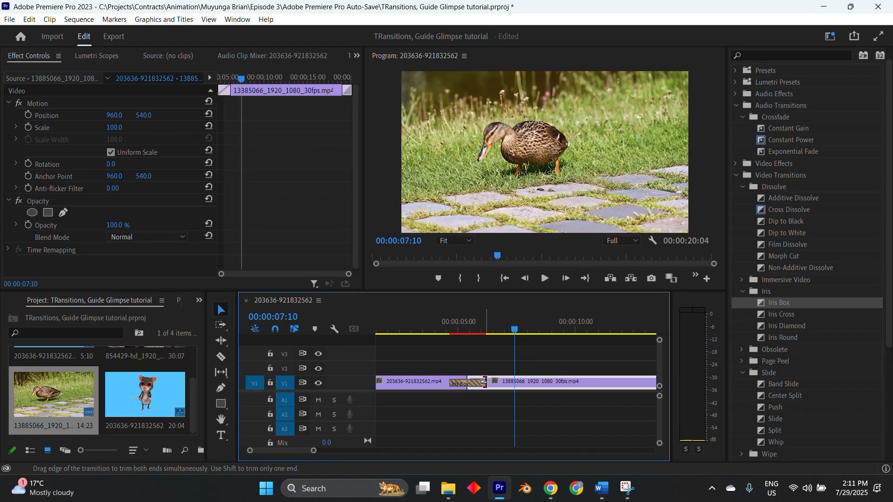
# Render the sequence preview and replay it from the beginning through the Iris Box transition.
pyautogui.press('Return')
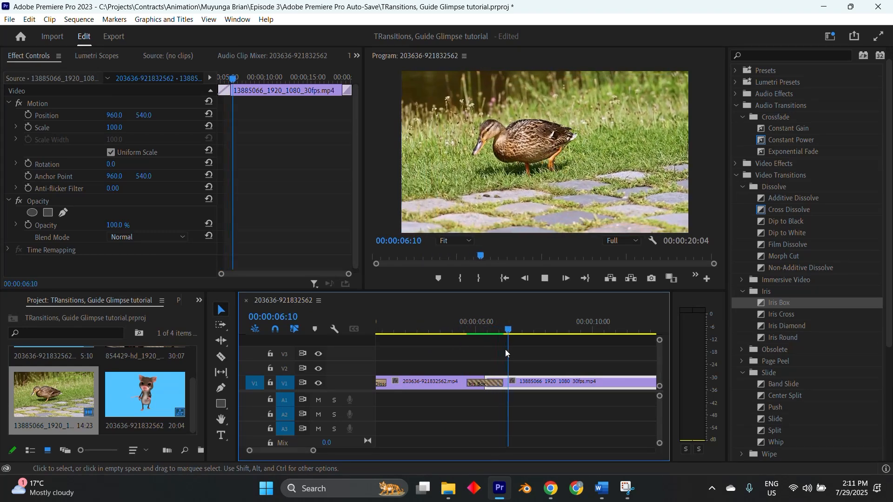
pyautogui.press('space')
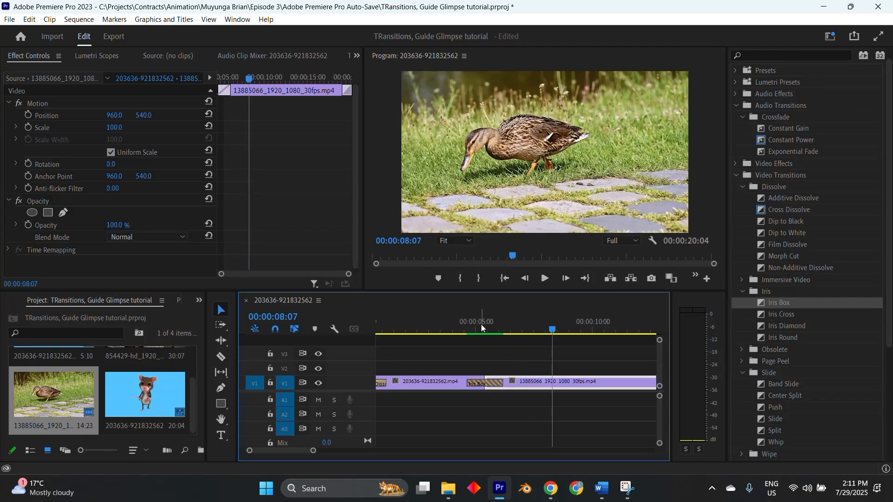
pyautogui.click(504, 279)
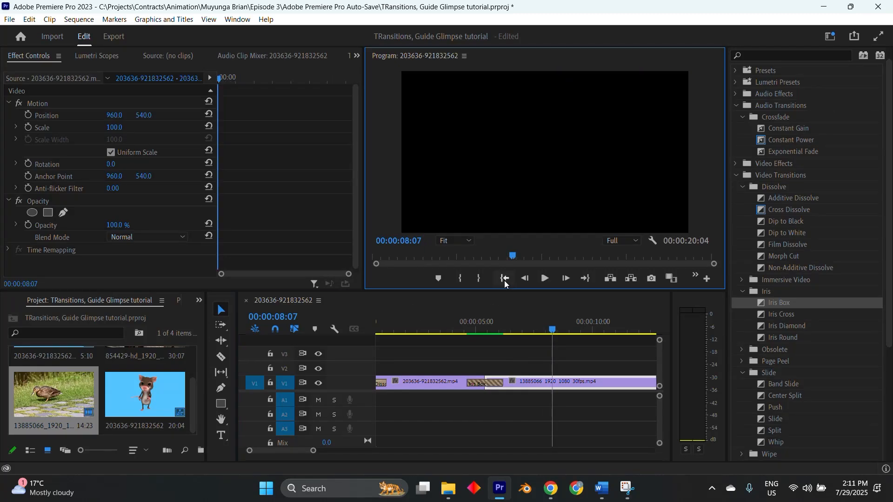
pyautogui.press('space')
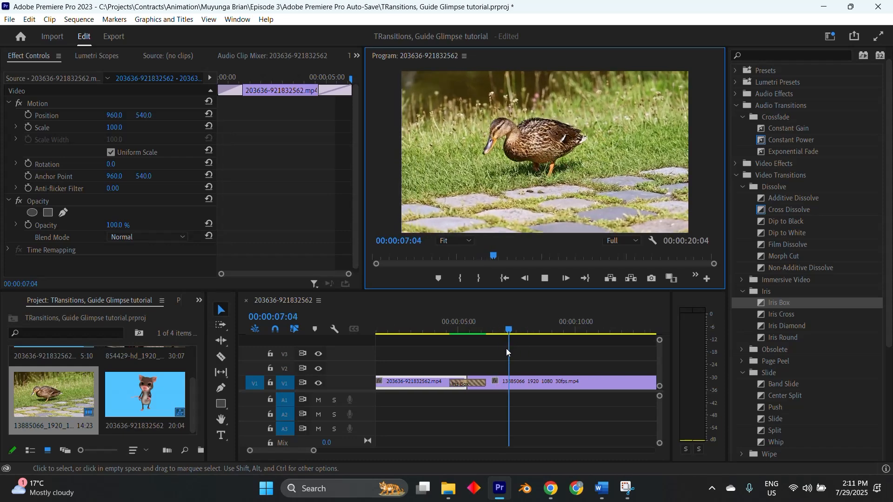
pyautogui.press('space')
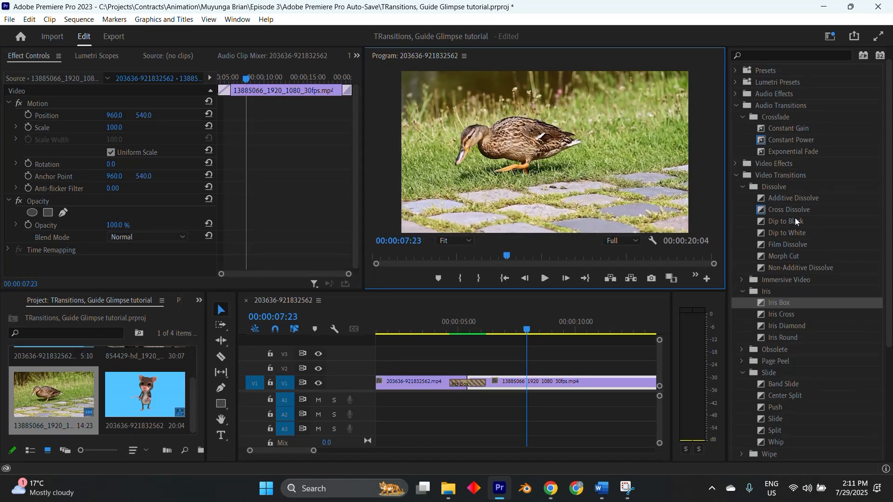
# Replace the Iris Box transition between the clips with Dip to Black and play the sequence through it.
pyautogui.moveTo(793, 219); pyautogui.dragTo(469, 382)
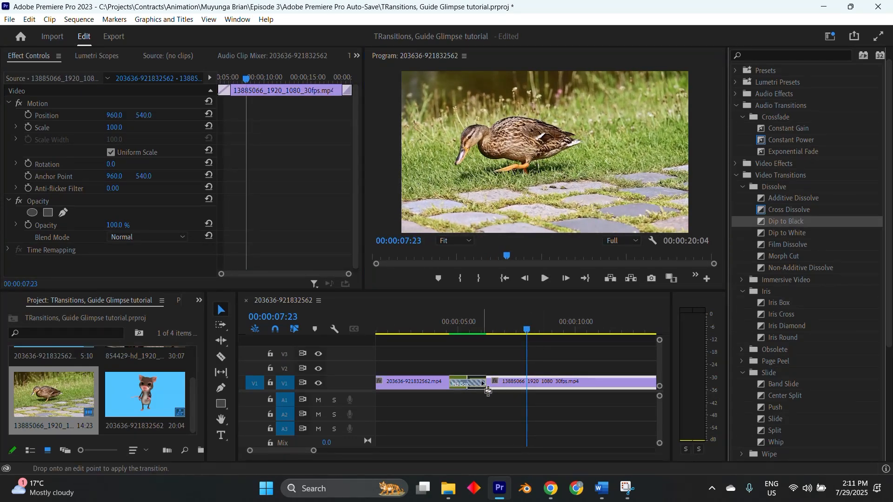
pyautogui.click(434, 325)
pyautogui.press('space')
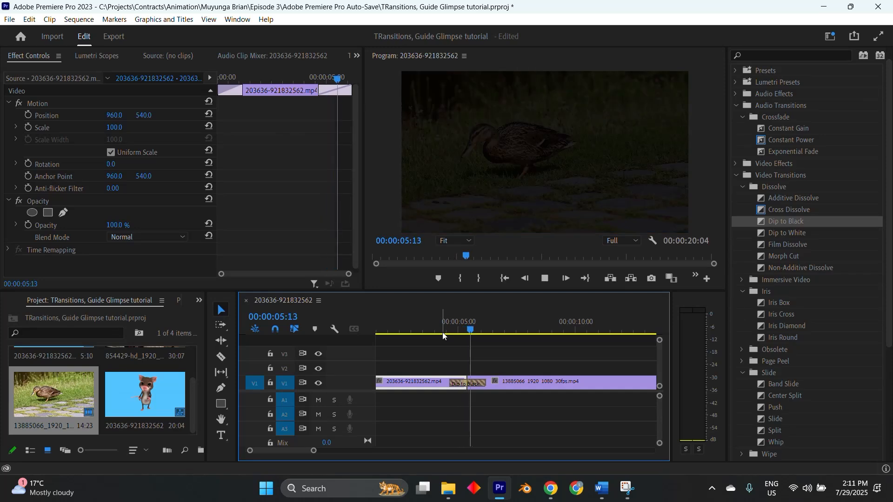
pyautogui.press('space')
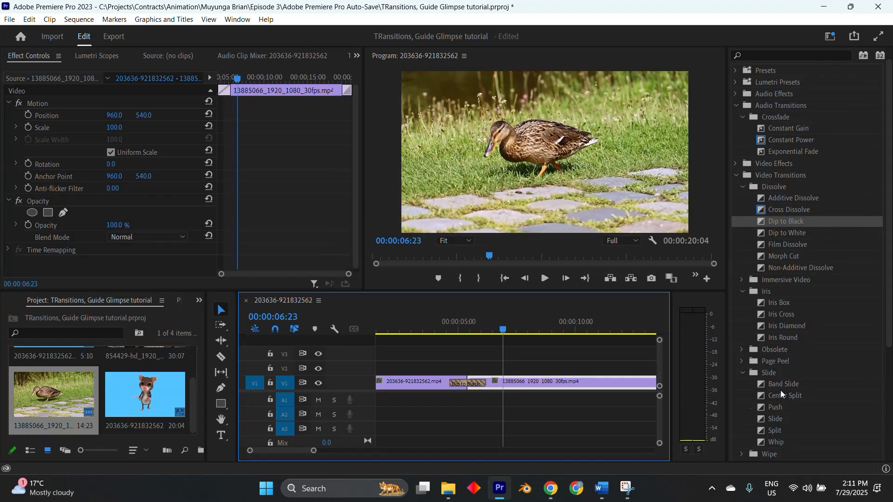
# Replace the Dip to Black transition between the clips with Center Split and play the sequence through it.
pyautogui.scroll(-2, 781, 394)
pyautogui.moveTo(785, 354); pyautogui.dragTo(467, 384)
pyautogui.click(429, 323)
pyautogui.press('space')
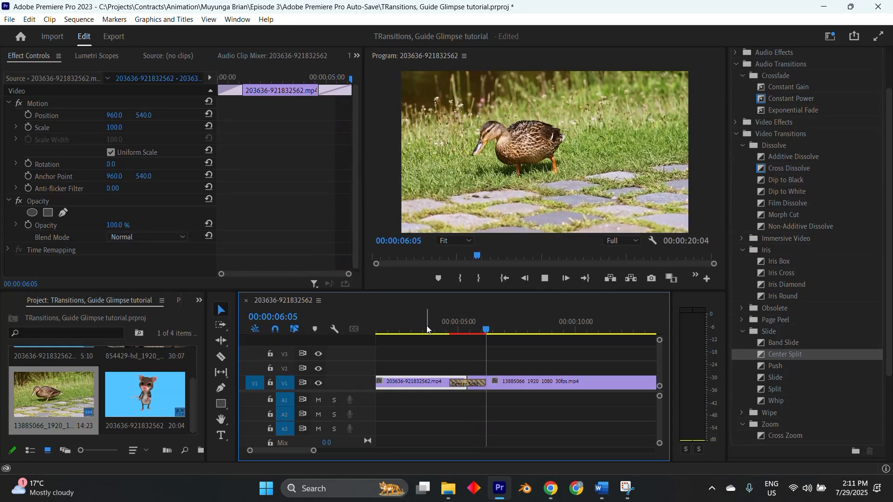
pyautogui.press('space')
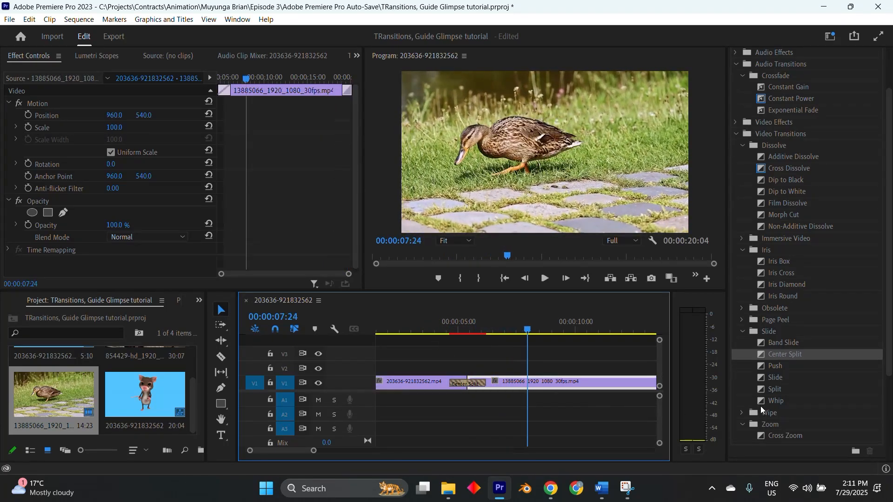
# Replace the Center Split transition between the clips with Whip and play the sequence through it.
pyautogui.moveTo(776, 401); pyautogui.dragTo(467, 382)
pyautogui.click(444, 320)
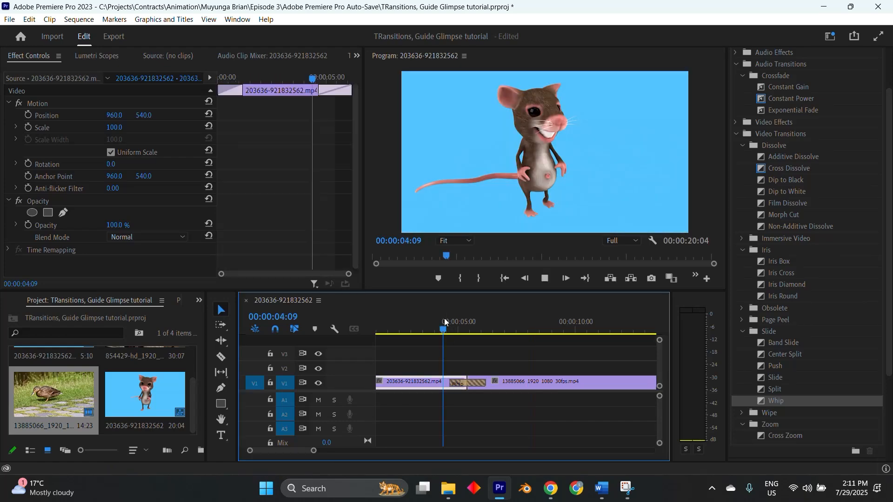
pyautogui.press('space')
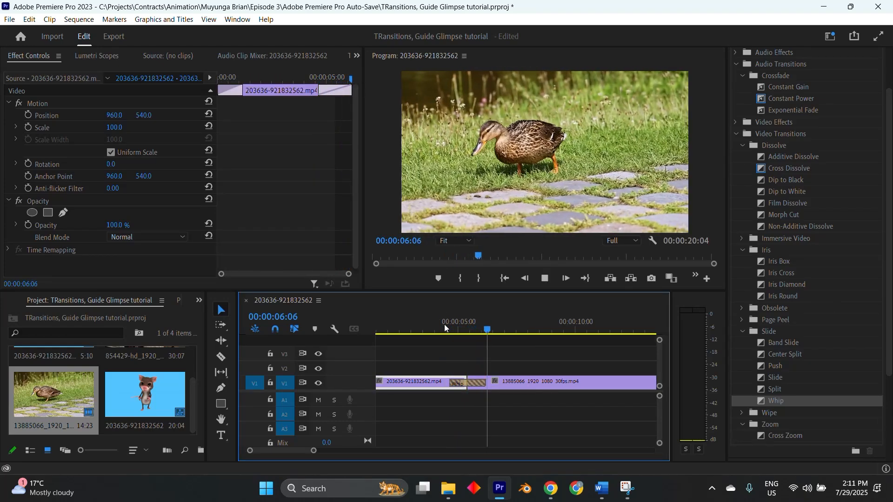